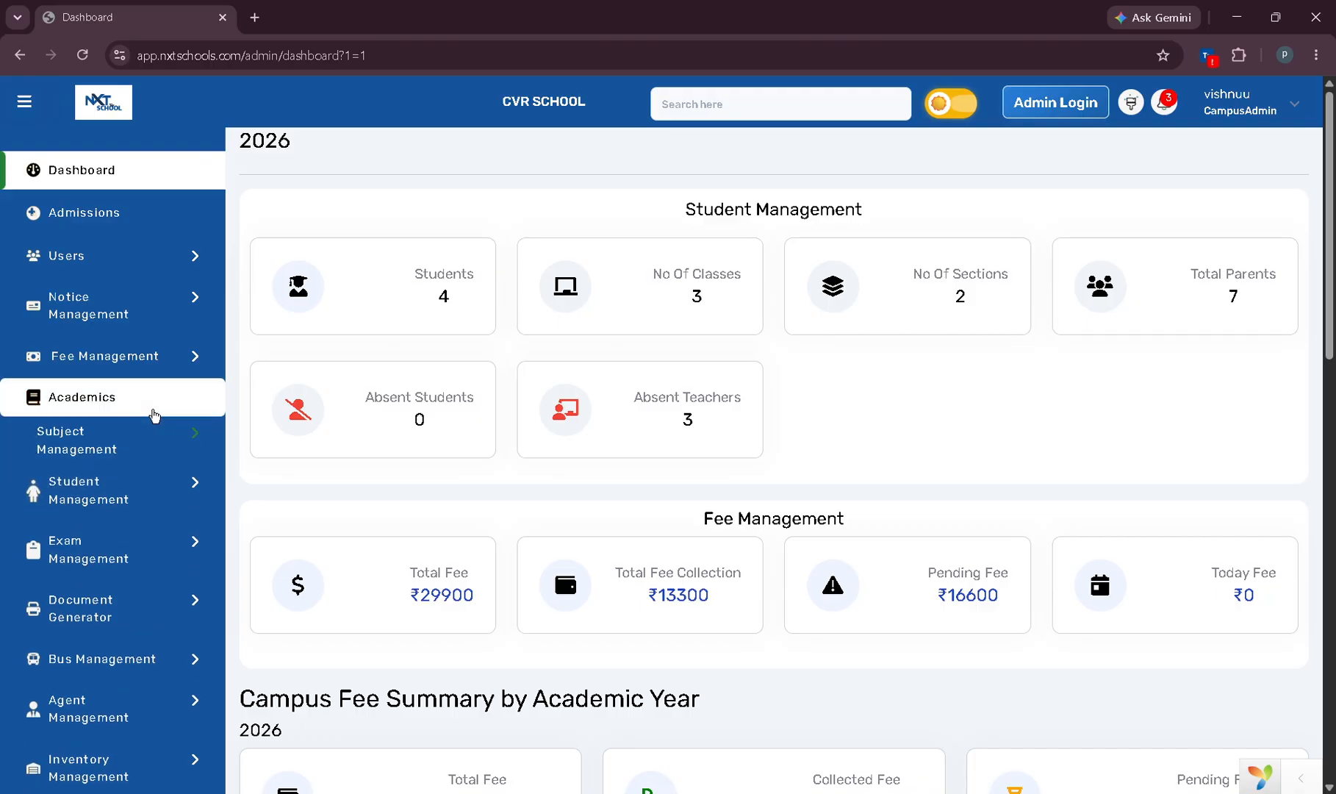
Open the Academic Years list from the Academics menu.
scroll(107, 580, "down", 3)
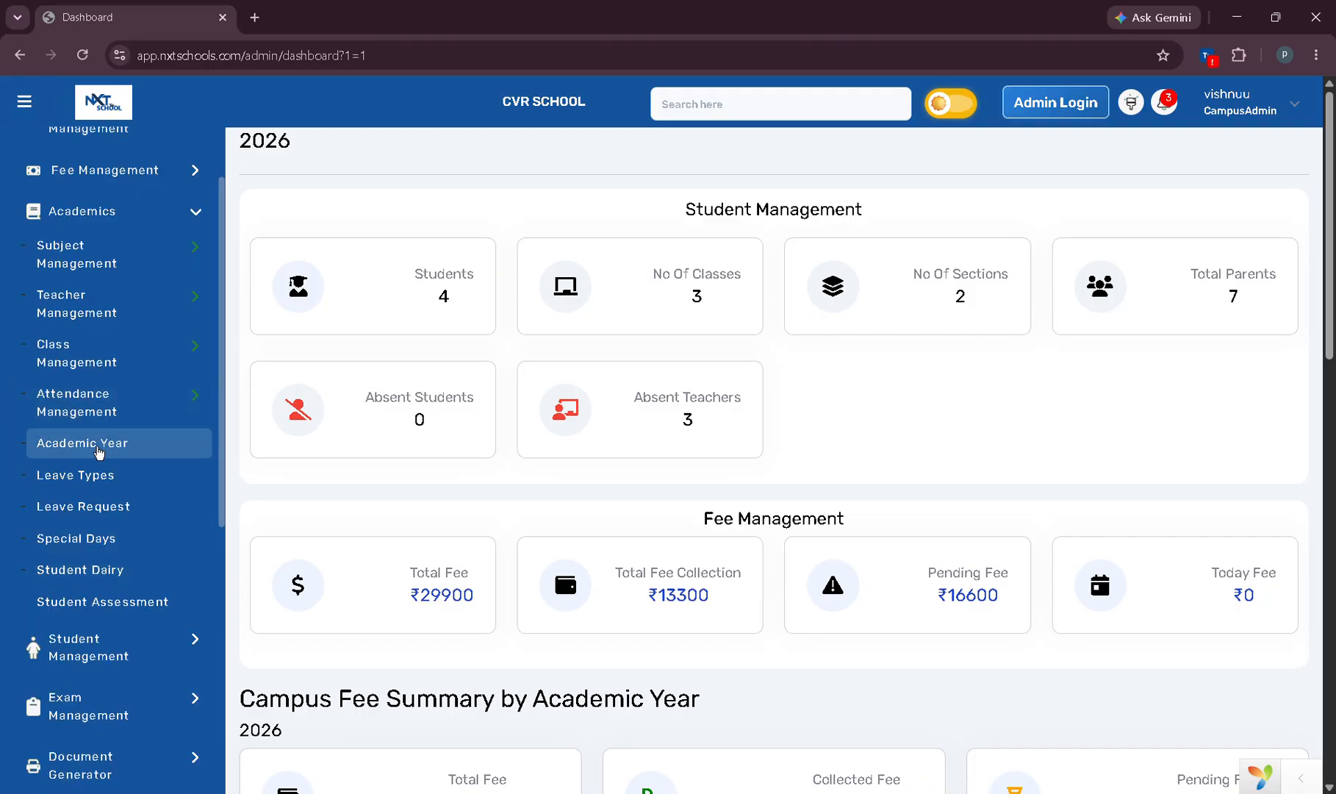
left_click(110, 443)
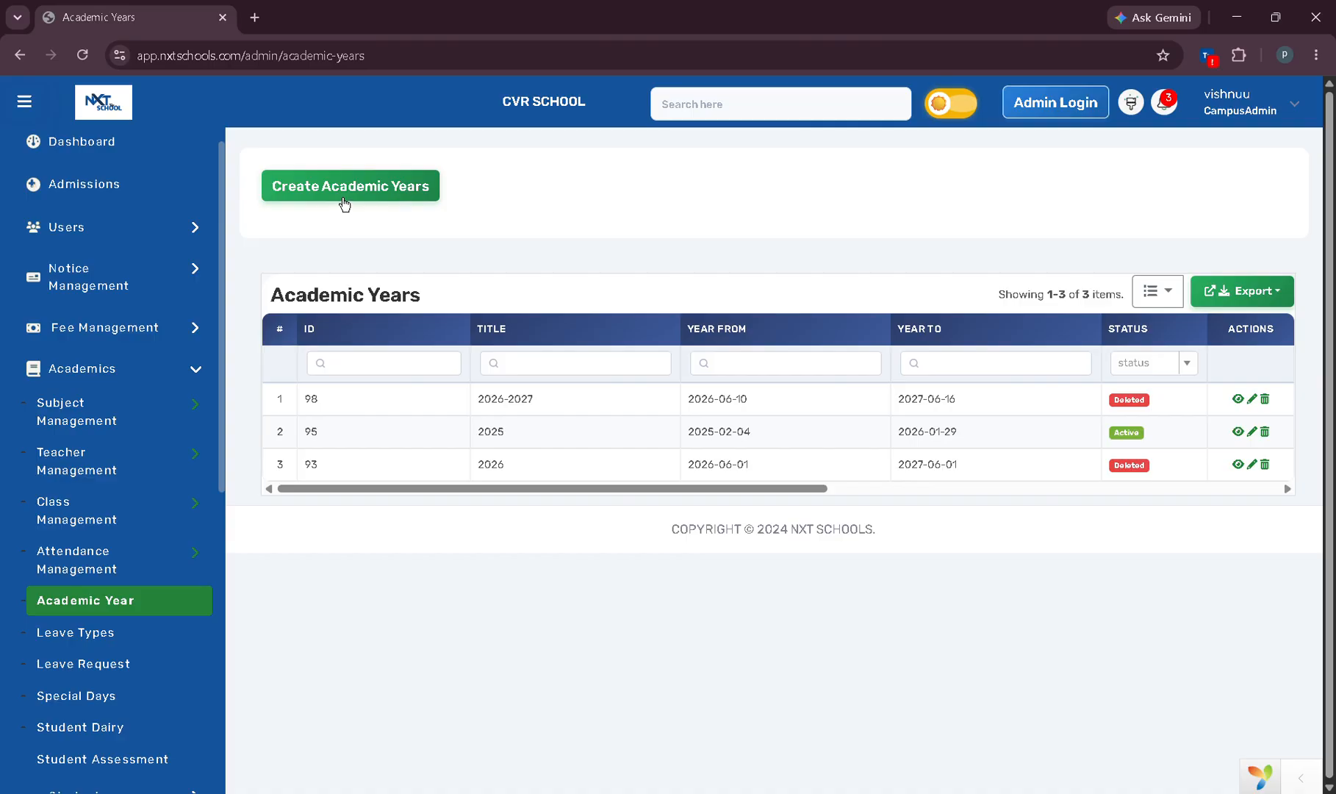
Start a new academic year titled 2026-2027 with start date 17 June 2026.
left_click(353, 200)
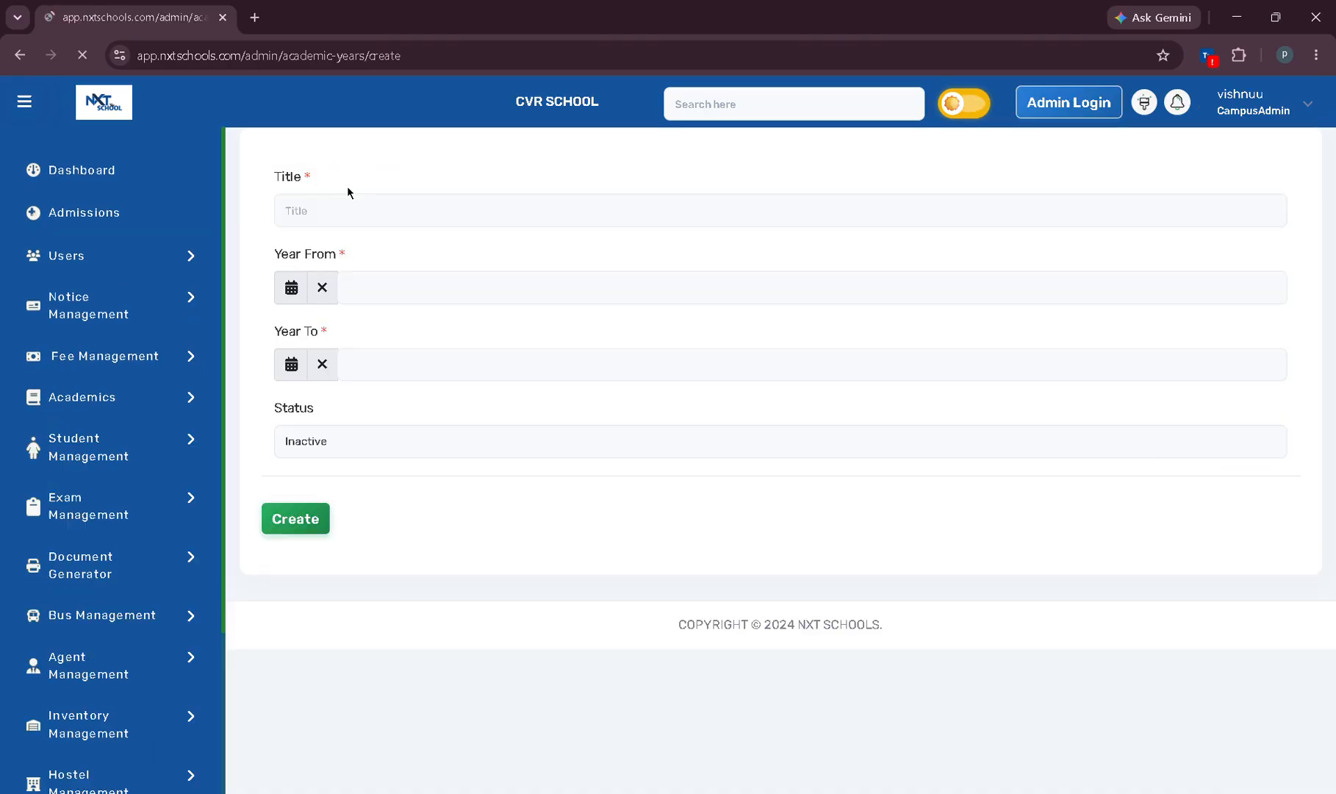
left_click(406, 218)
type("2026-2027")
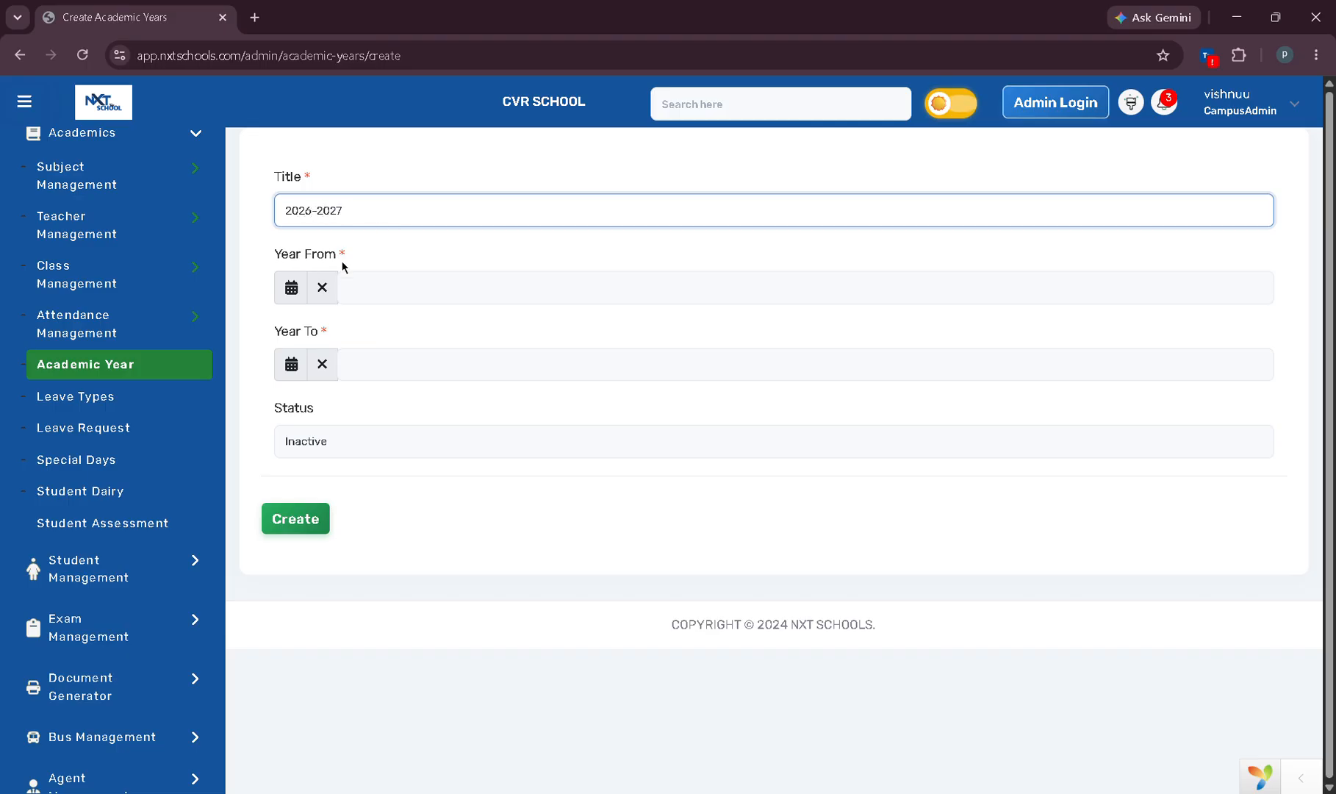
left_click(293, 296)
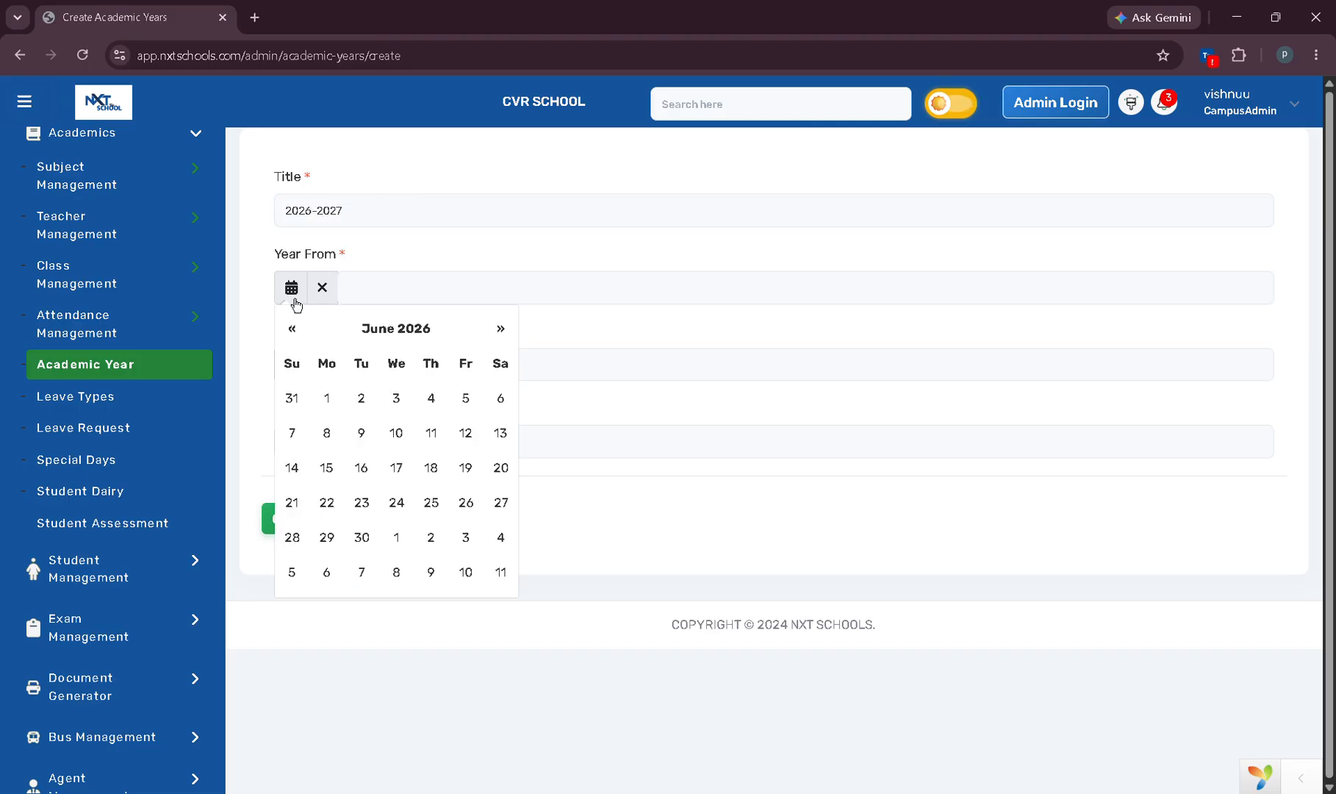
left_click(408, 469)
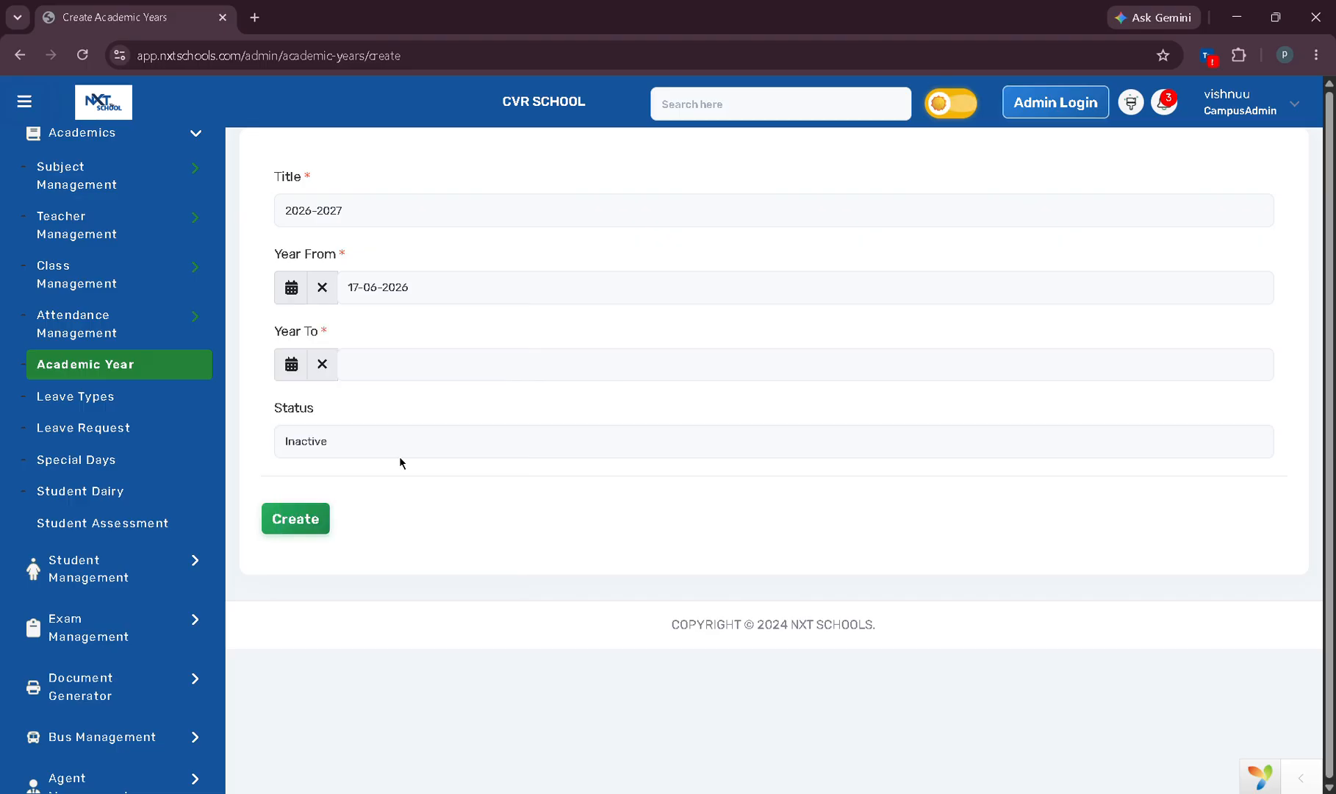
Set the end date to 16 June 2027 and status Active, then save the year.
left_click(298, 374)
left_click(395, 416)
left_click(395, 406)
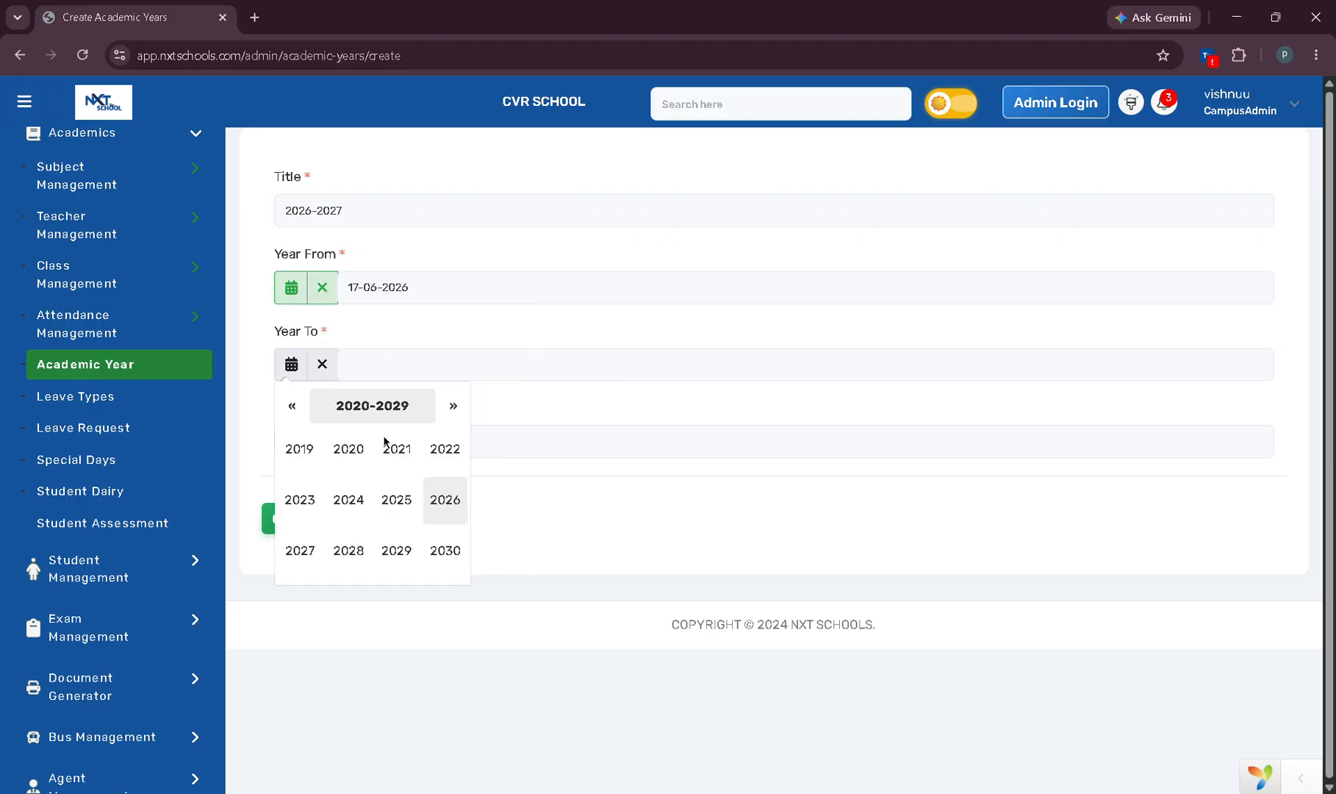
left_click(299, 550)
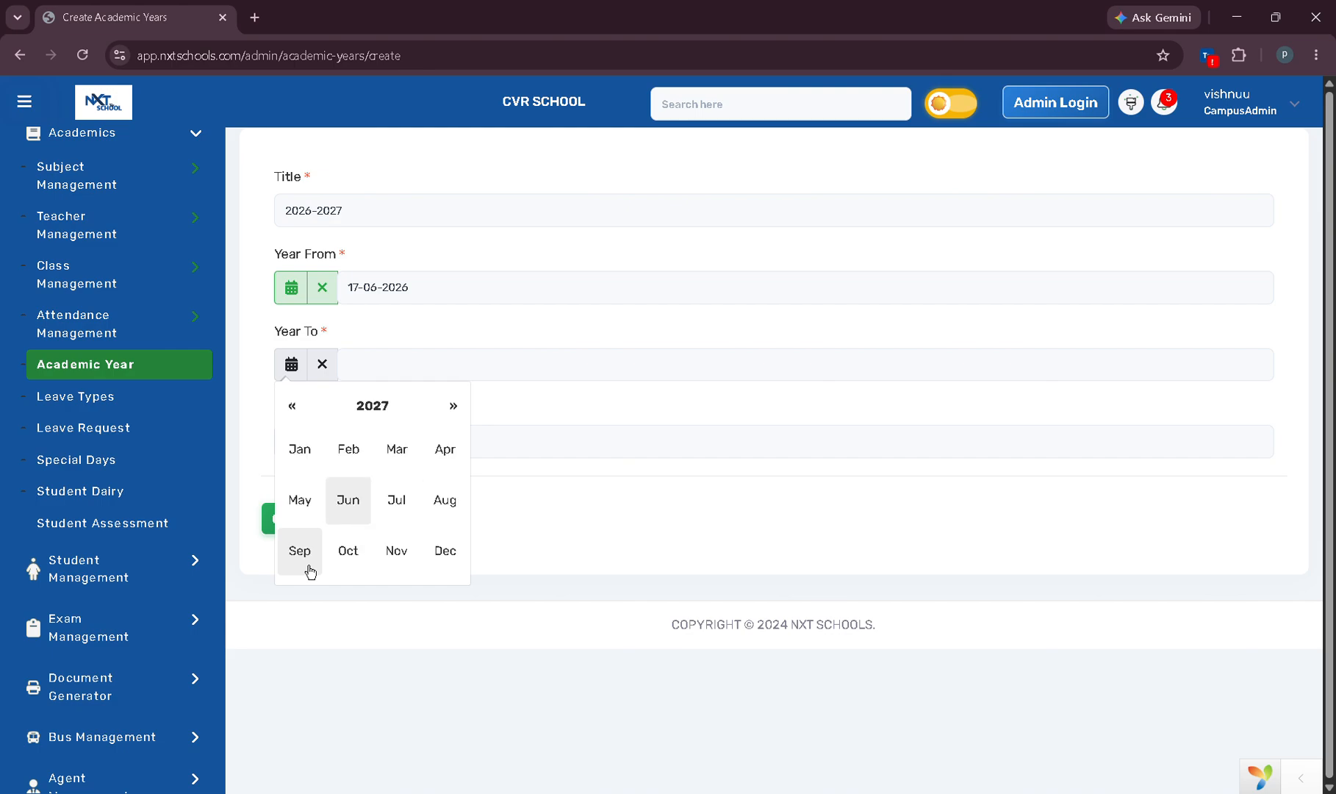
left_click(359, 506)
left_click(394, 541)
left_click(335, 447)
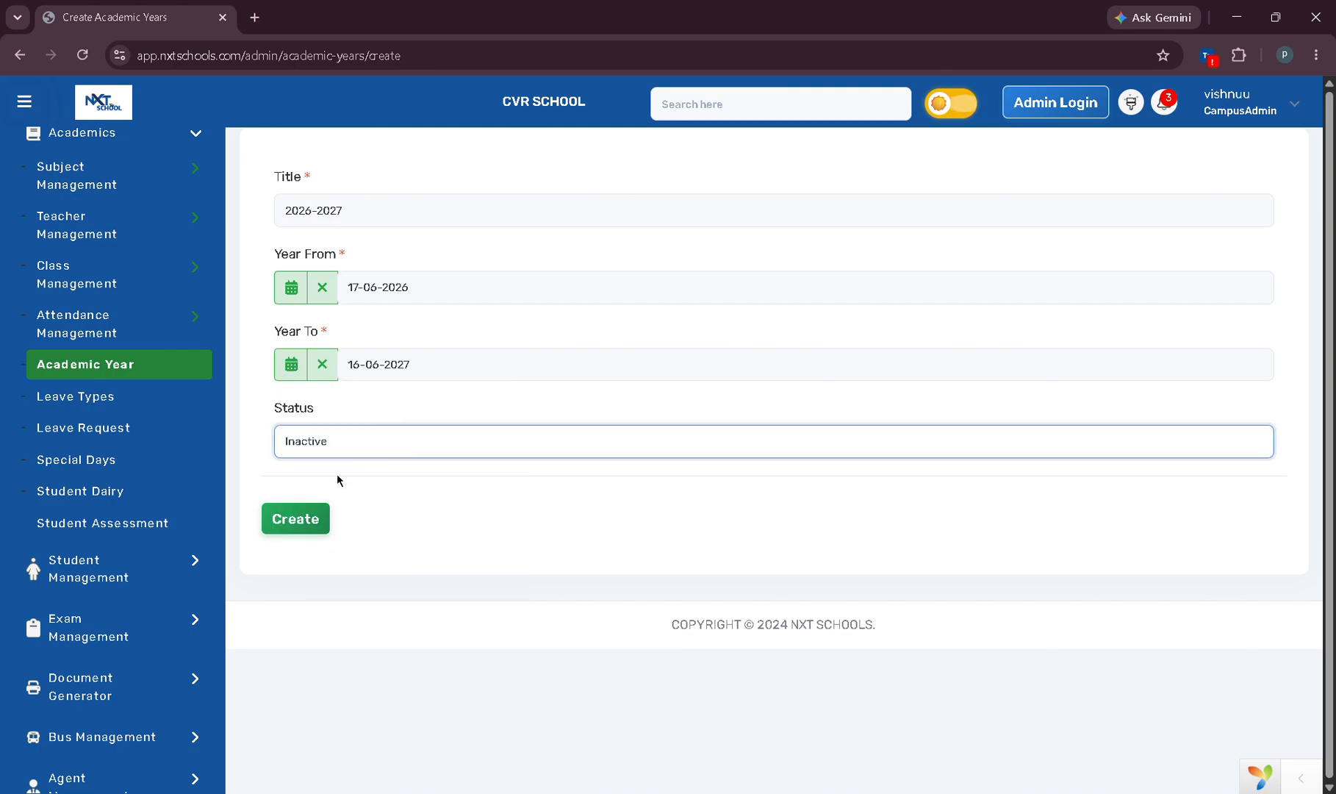
left_click(334, 491)
left_click(309, 527)
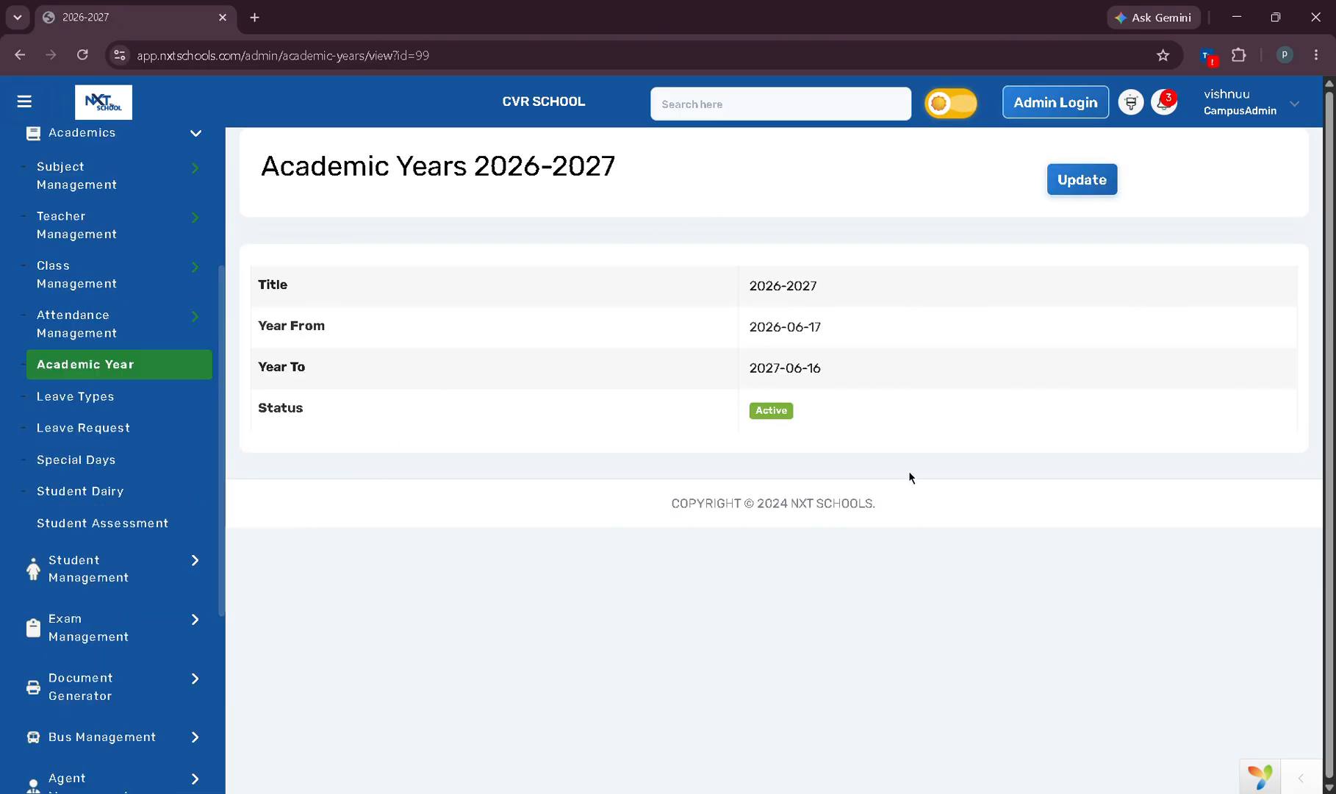
Go to the student class list under Academics > Class Management.
scroll(137, 477, "up", 1)
left_click(142, 210)
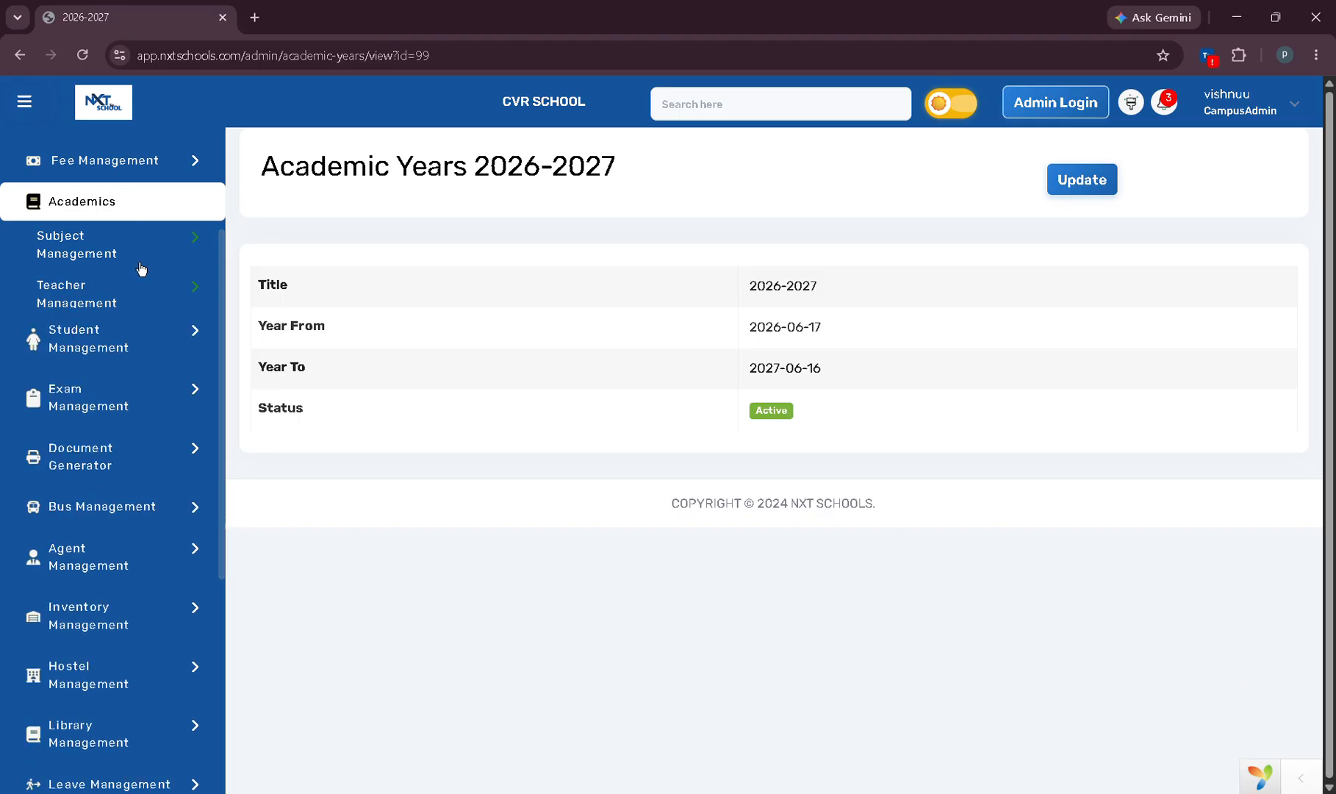
scroll(141, 309, "up", 3)
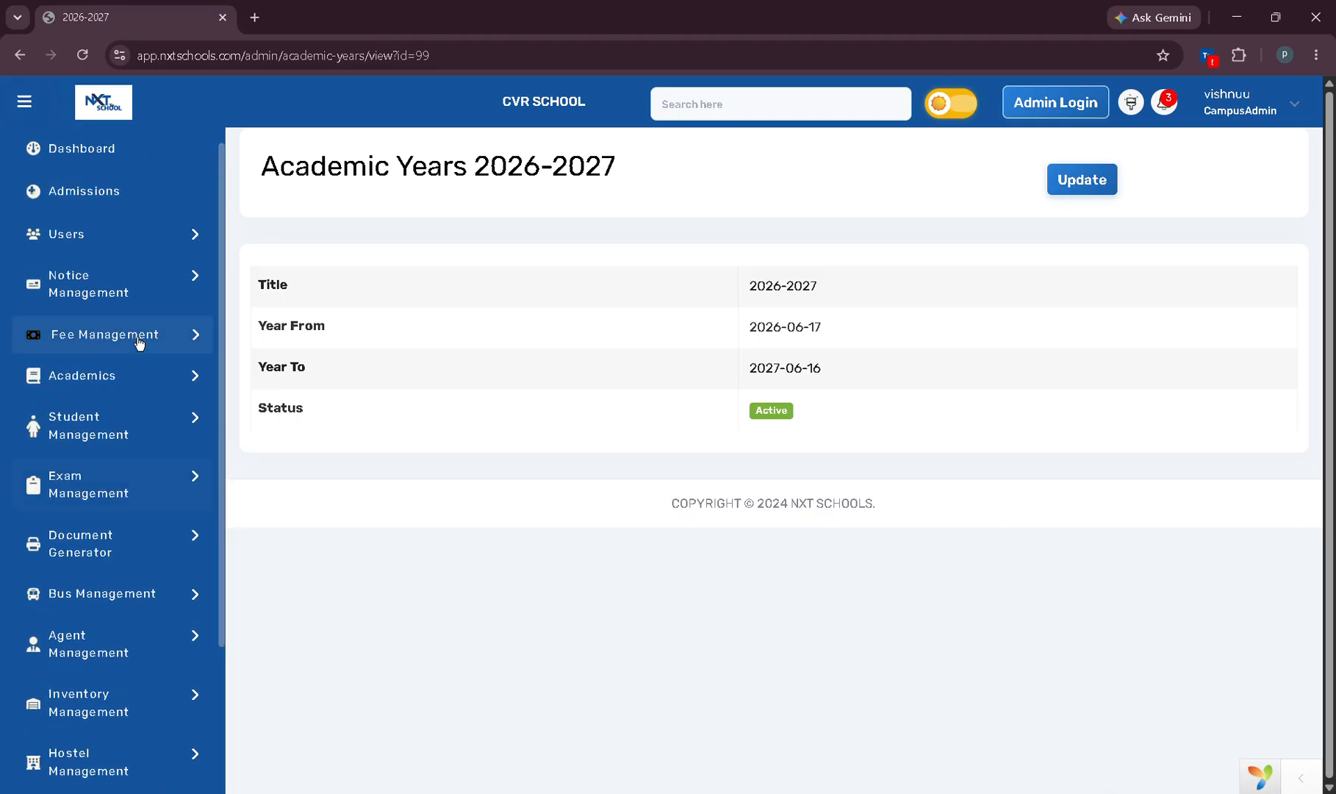
left_click(179, 388)
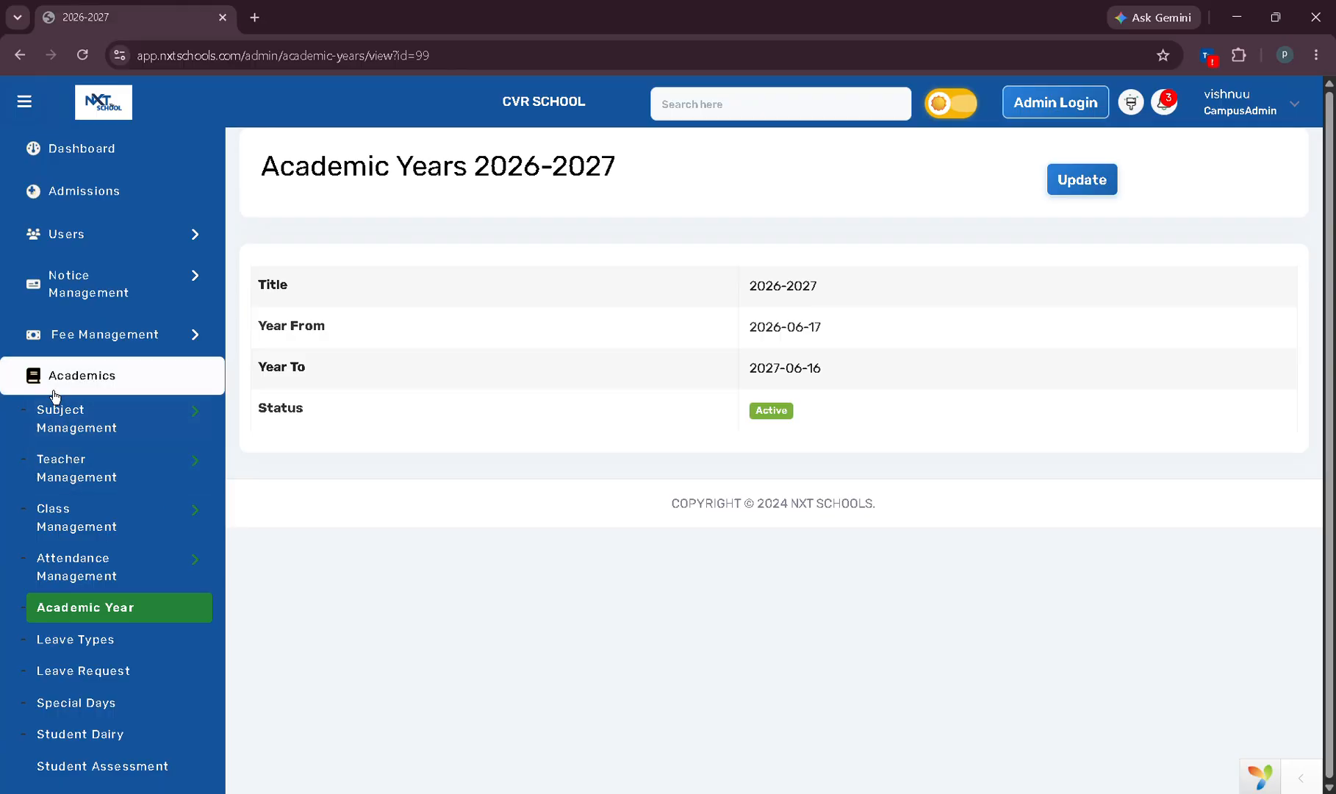
left_click(161, 519)
left_click(114, 569)
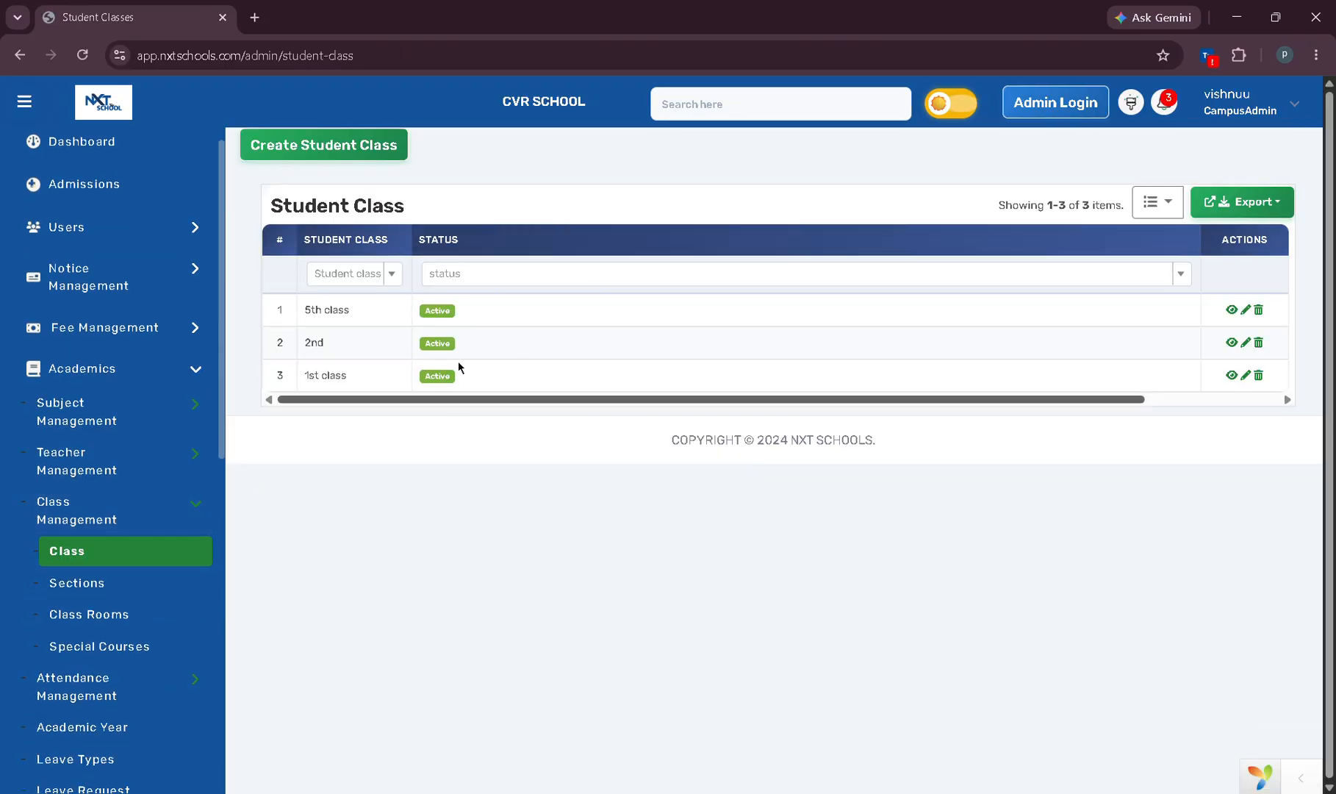
Create a new student class titled '7th class'.
left_click(342, 158)
left_click(387, 216)
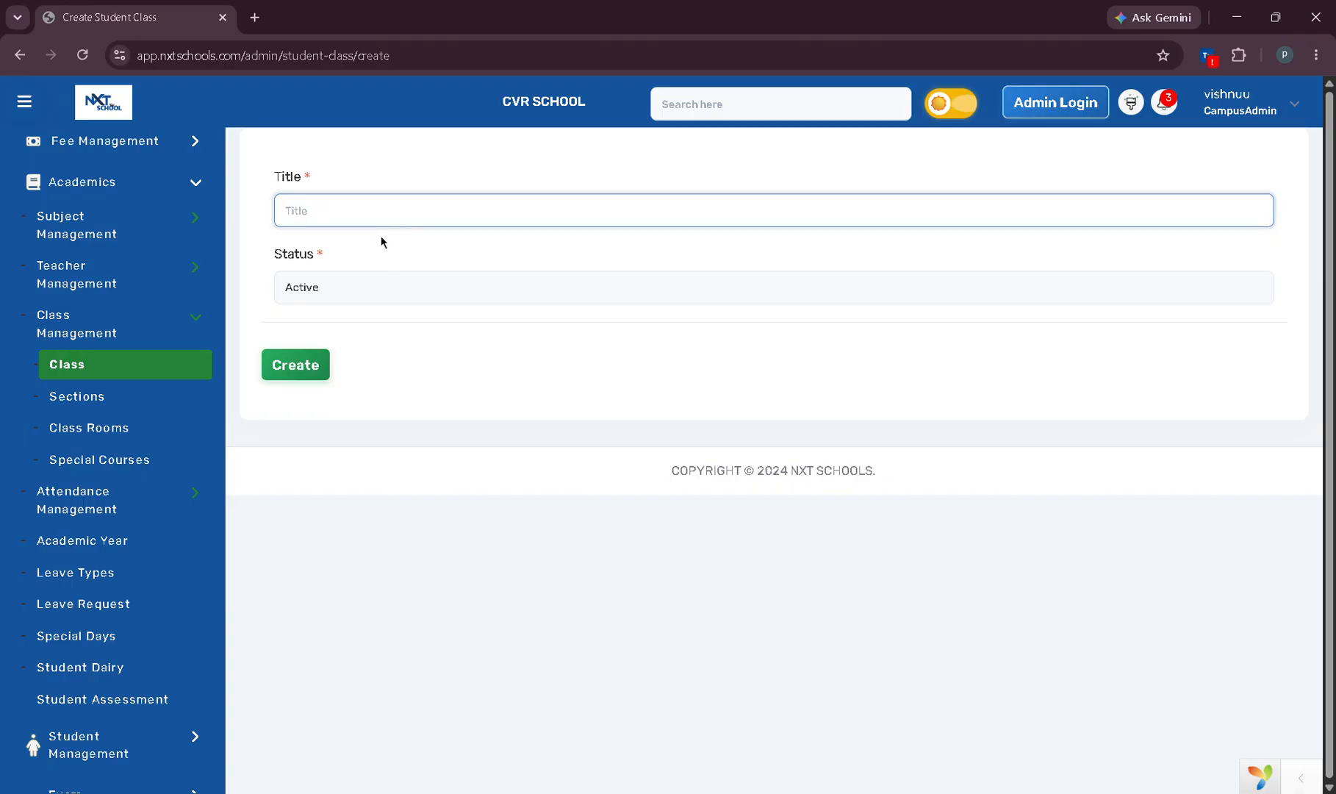
type("7th class")
left_click(297, 375)
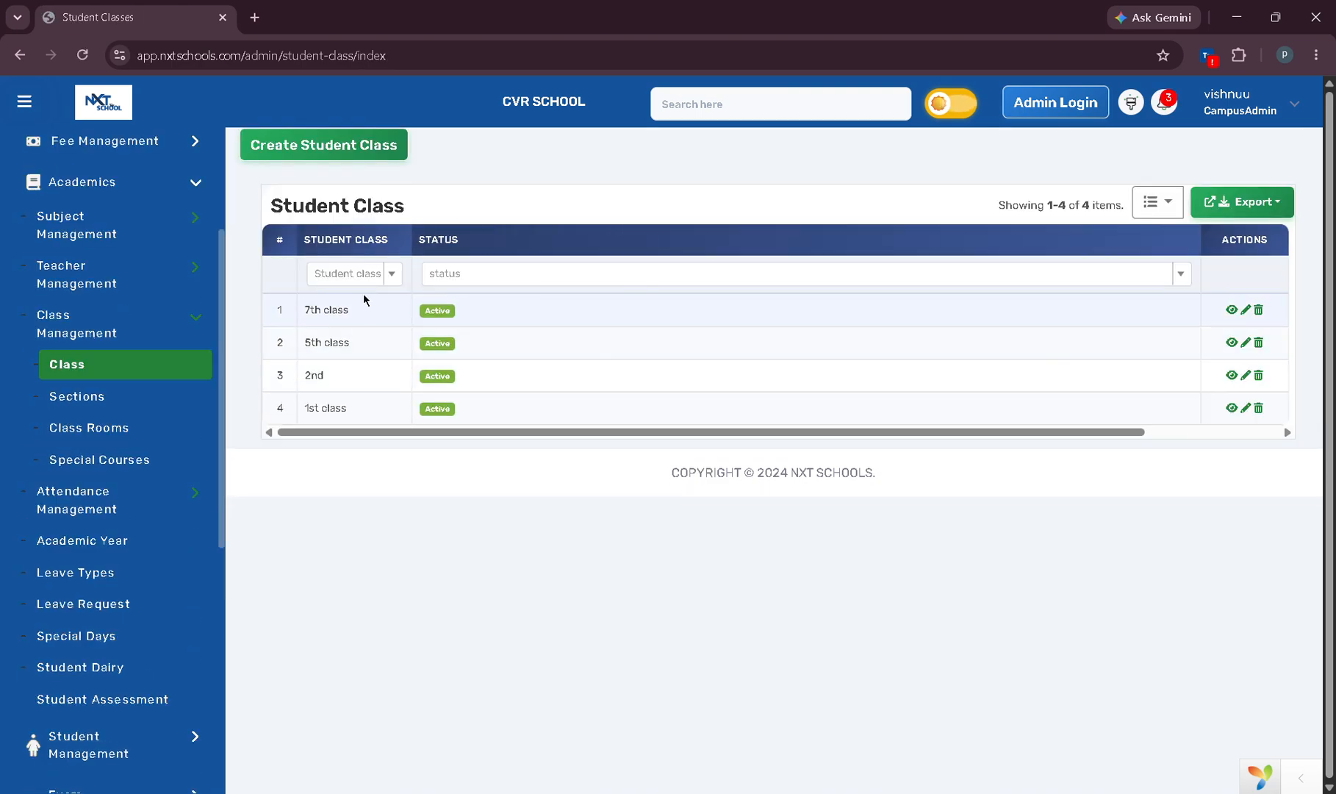
Create class section 'A' assigned to 7th class.
left_click(73, 404)
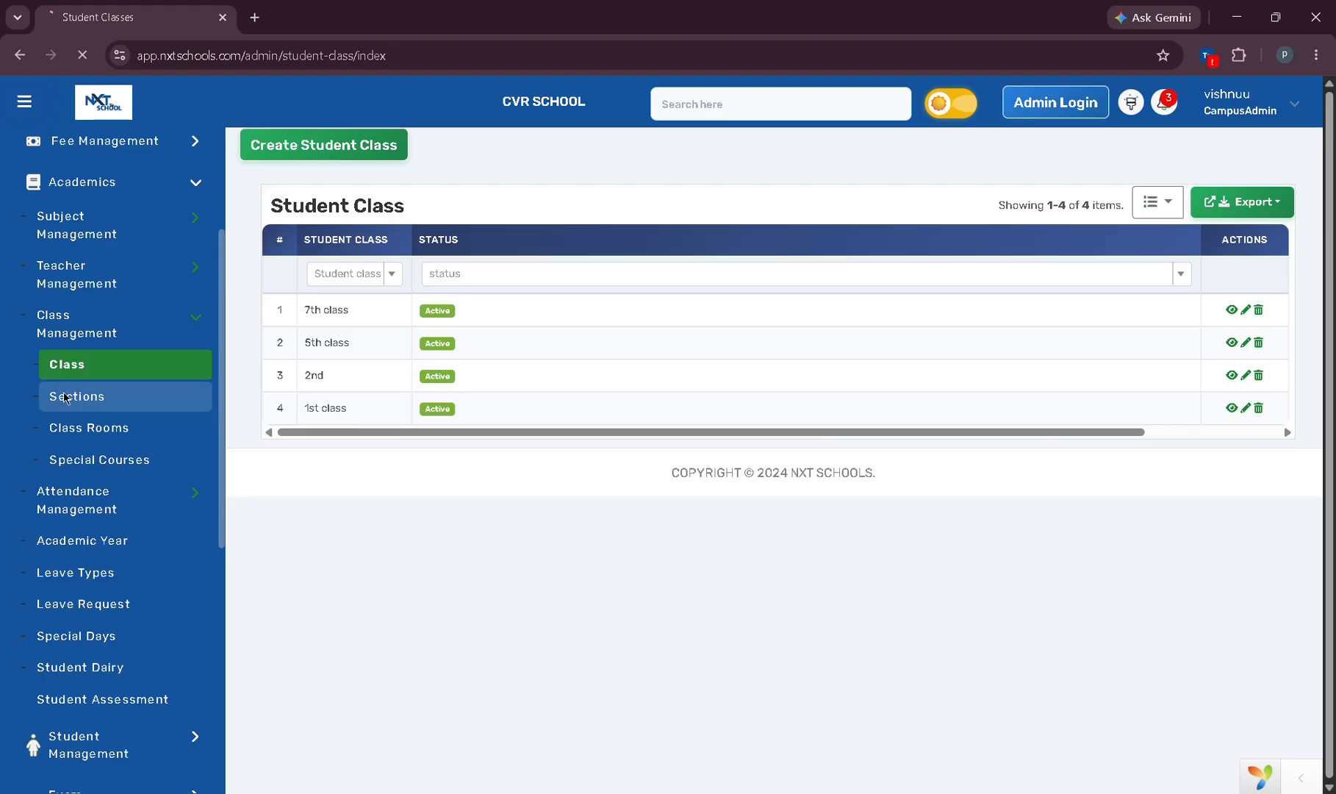
left_click(380, 180)
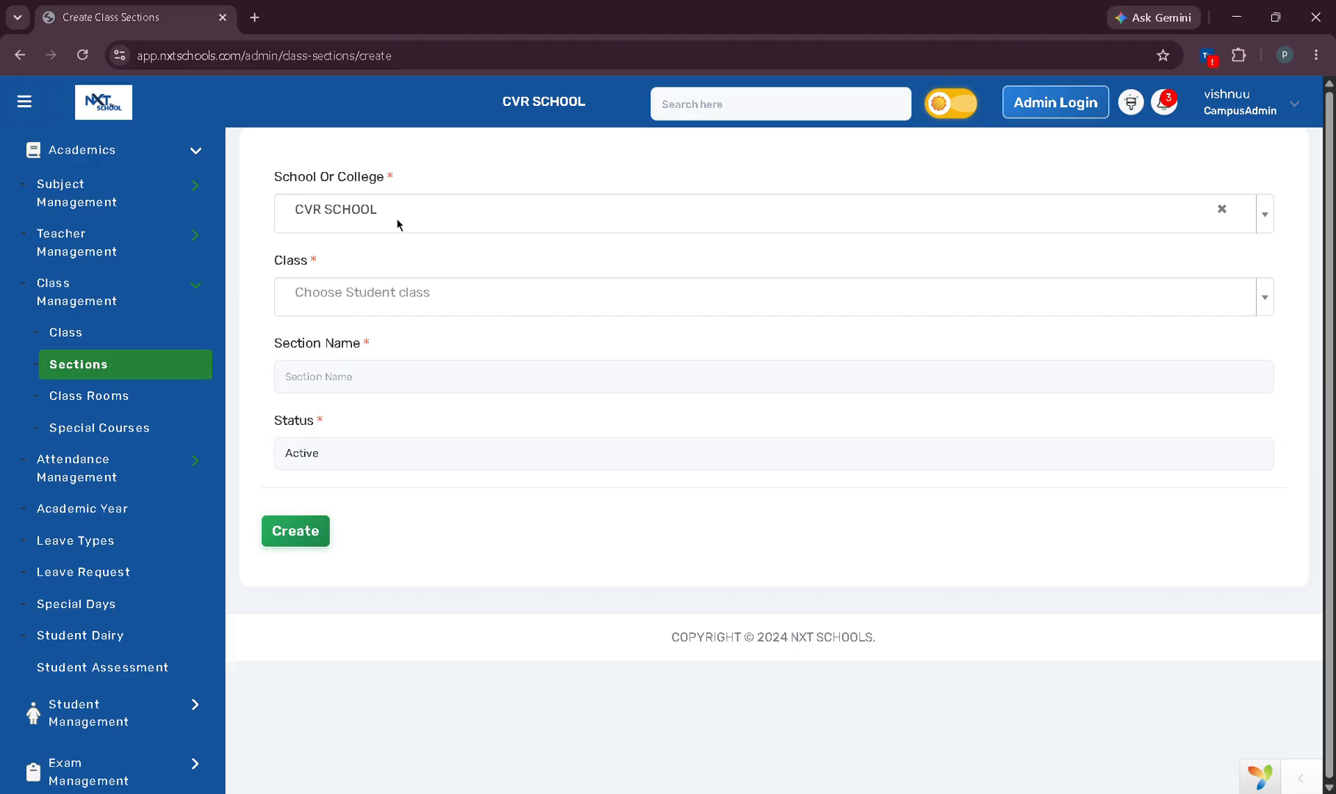
left_click(315, 306)
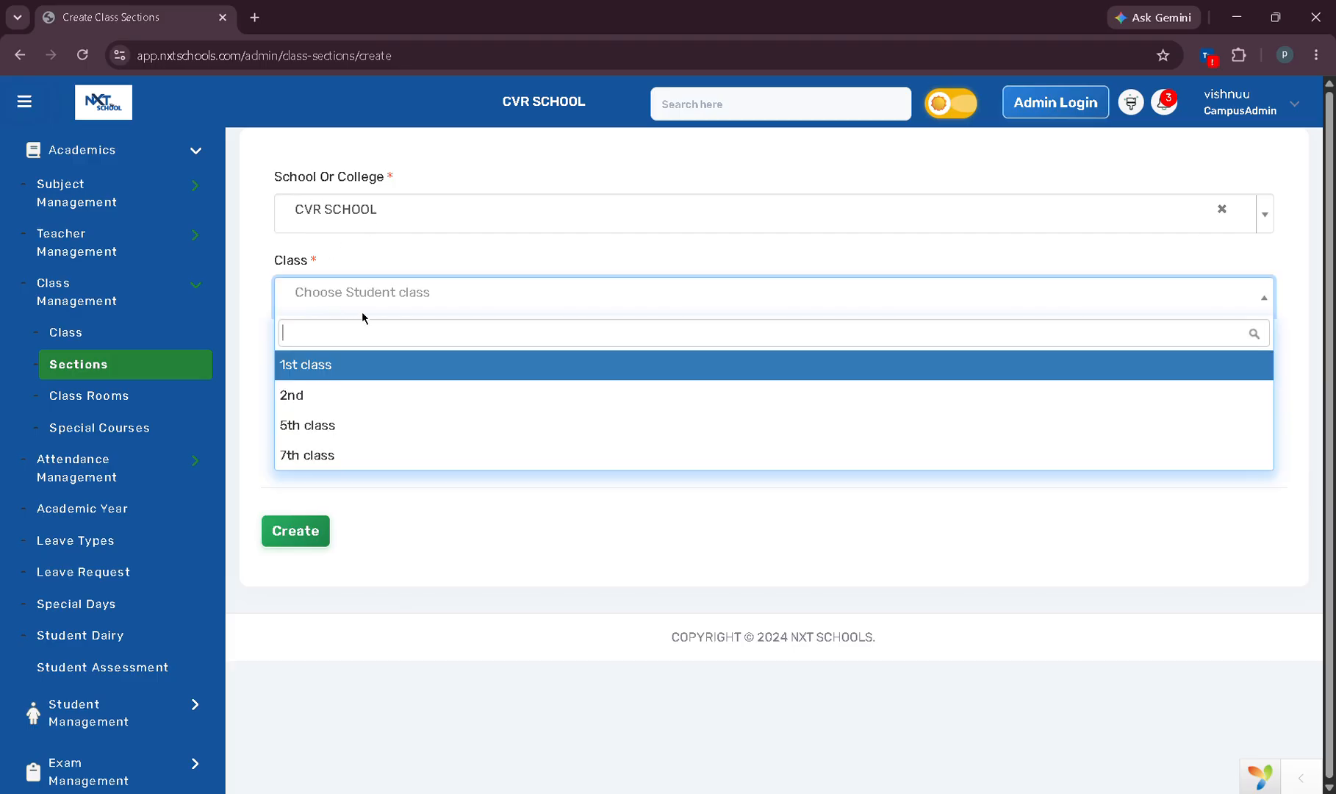
left_click(328, 461)
left_click(353, 387)
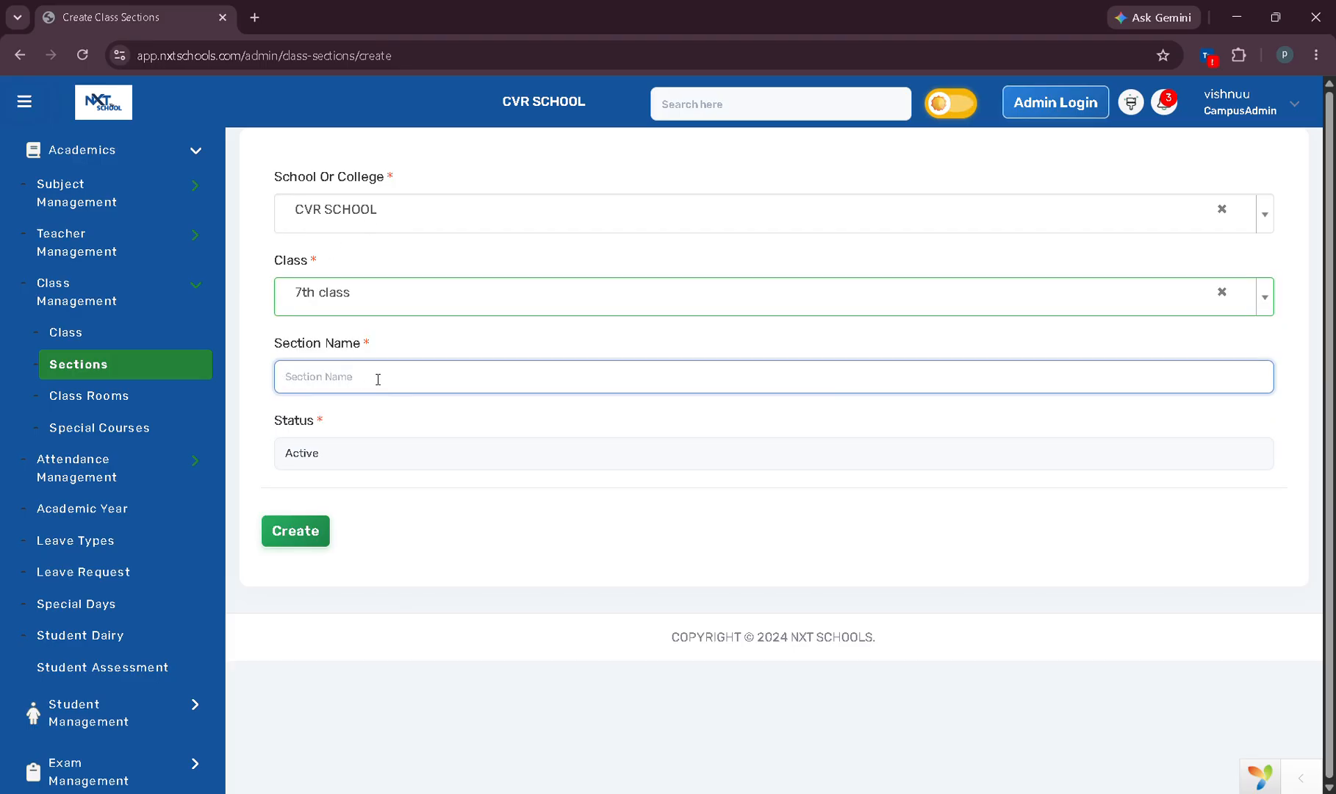
type("A")
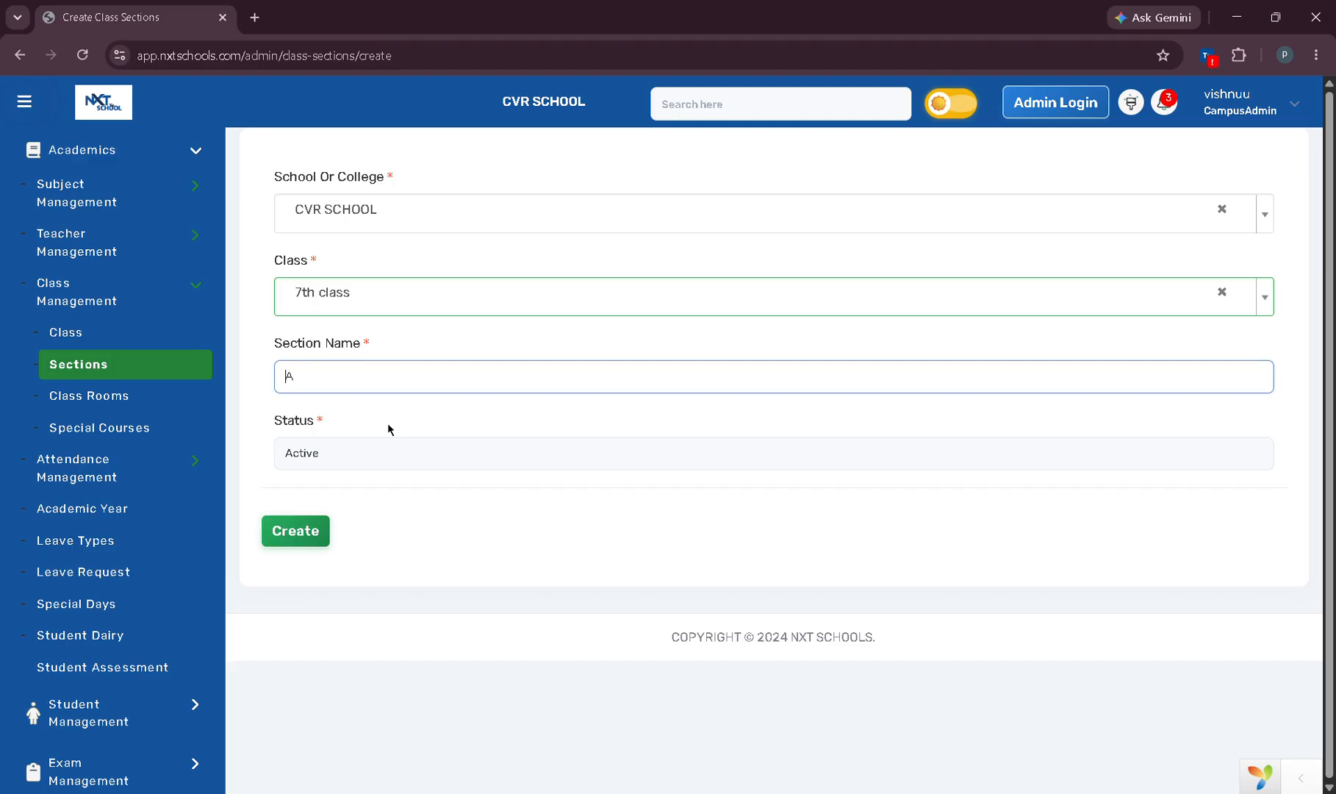
left_click(304, 539)
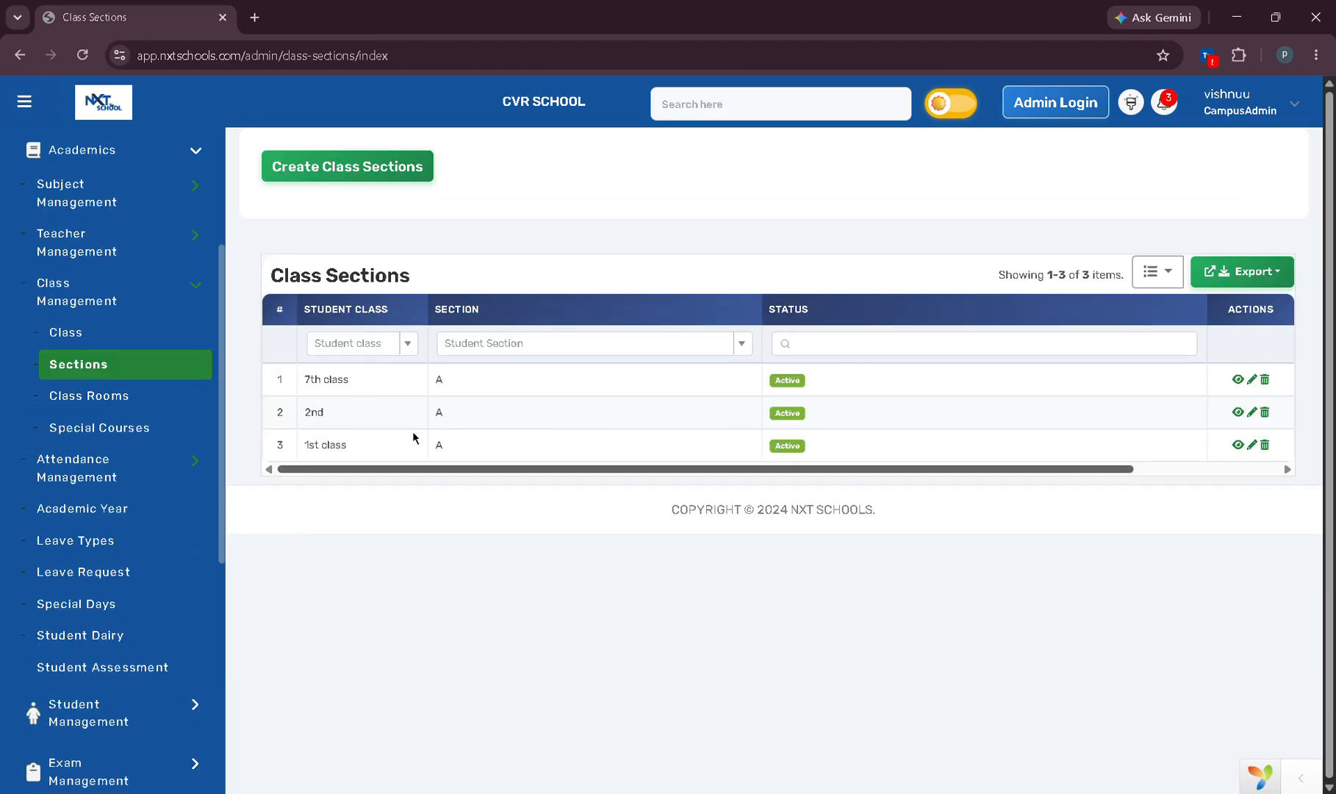
Create a new classroom numbered 103 from the Class Rooms list.
left_click(103, 410)
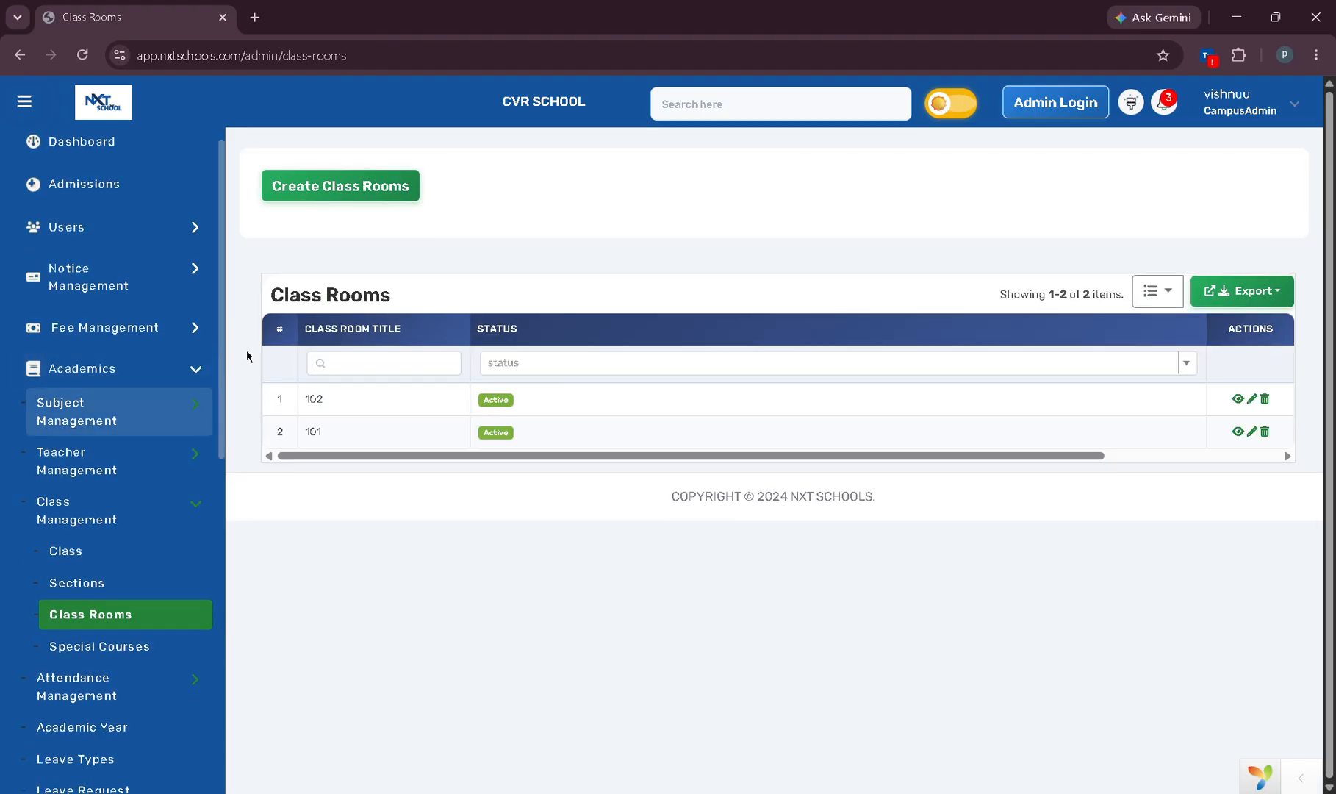
left_click(332, 207)
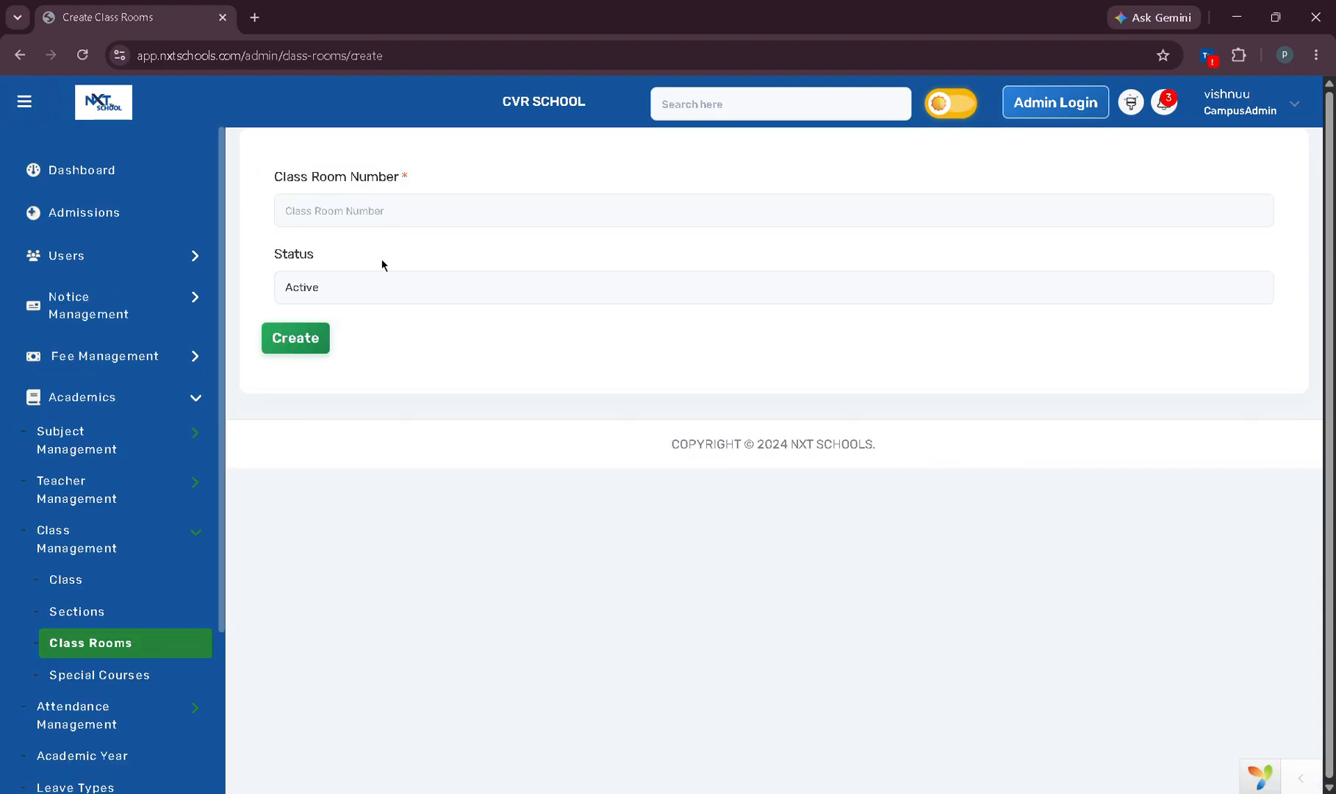
type("103")
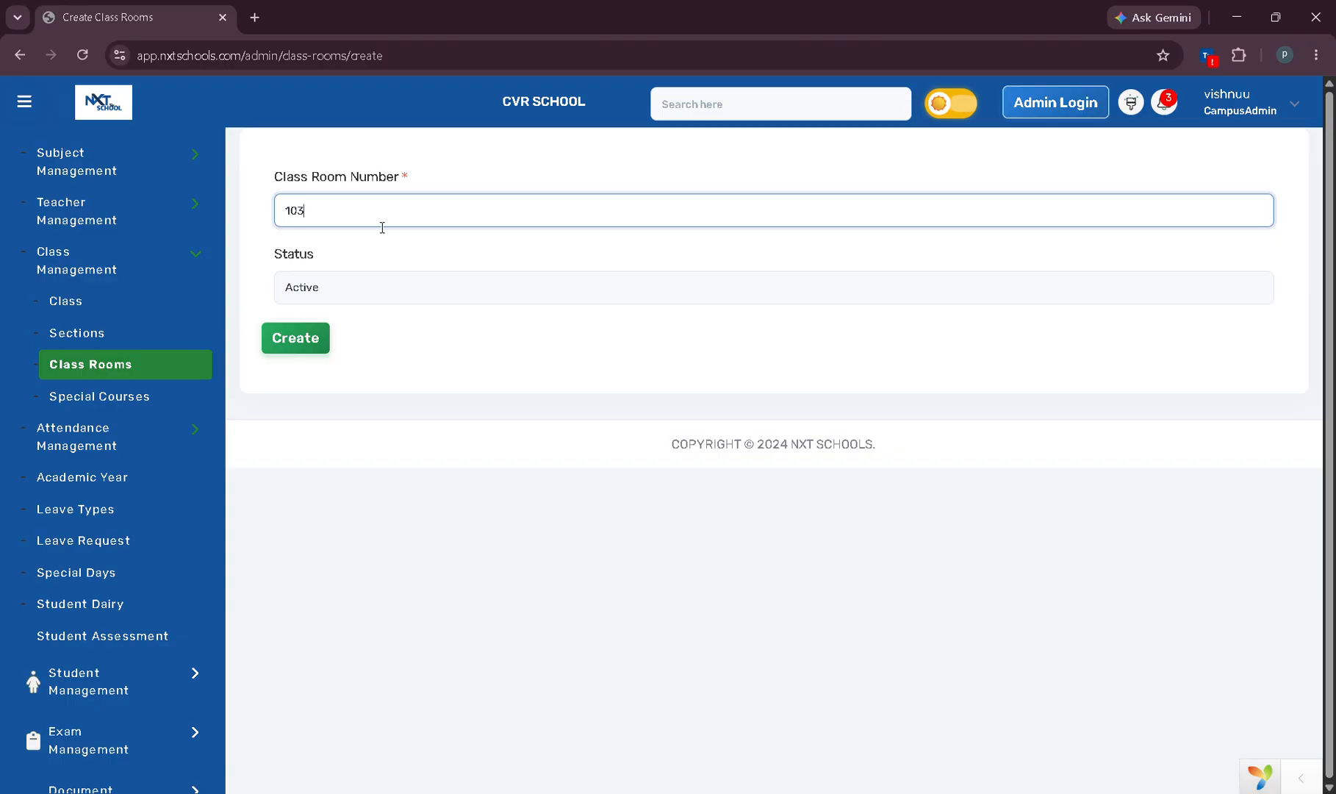
left_click(310, 342)
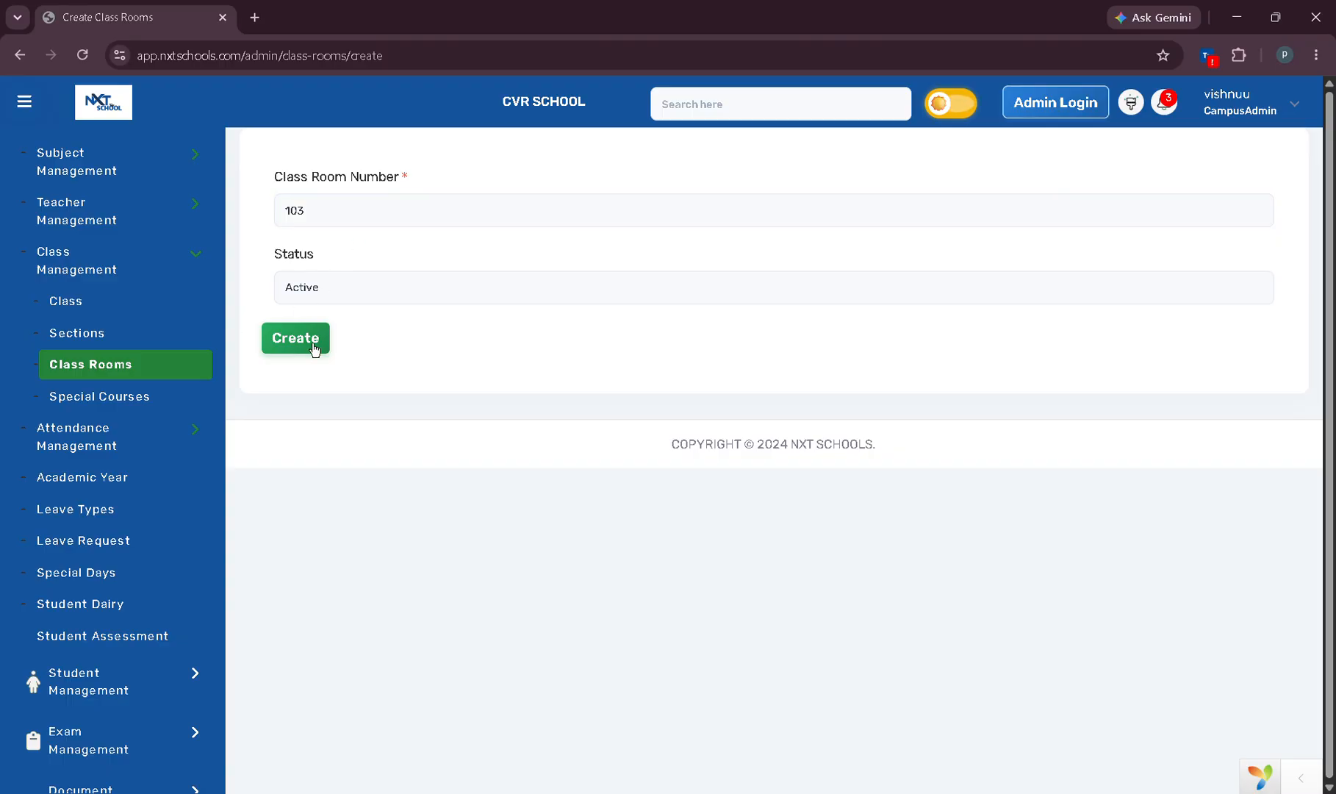
scroll(169, 396, "down", 4)
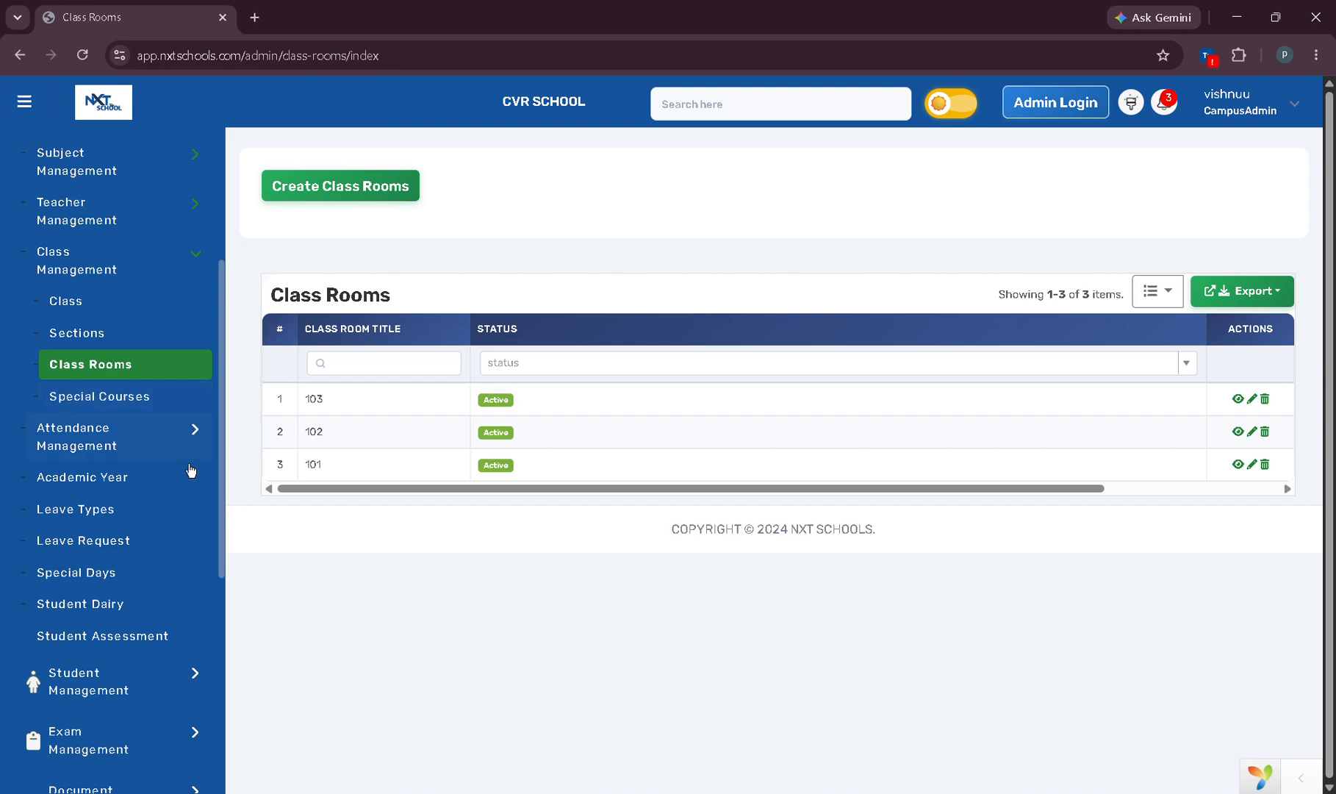
scroll(162, 360, "up", 1)
scroll(154, 316, "up", 1)
Collapse Academics and show Parent Details under Student Management.
left_click(180, 272)
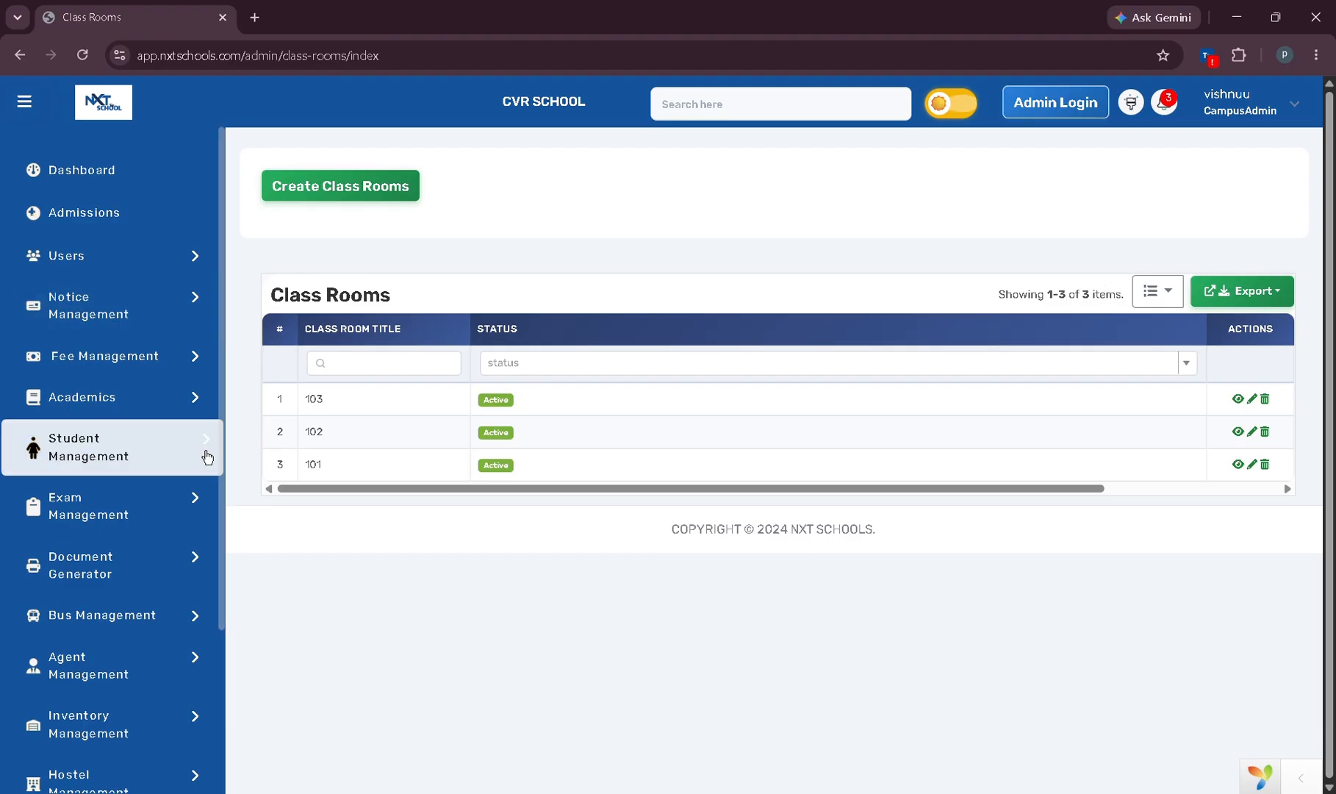
left_click(116, 469)
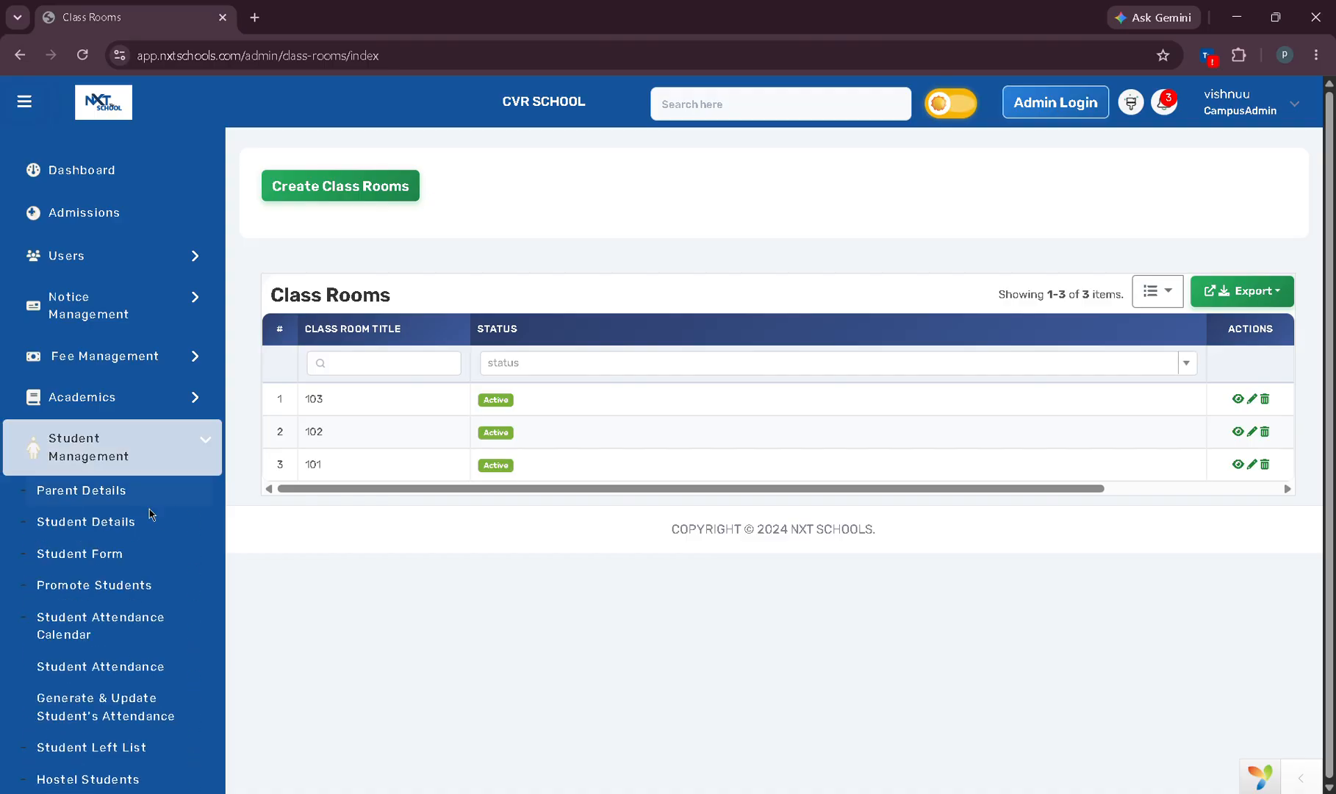
left_click(111, 503)
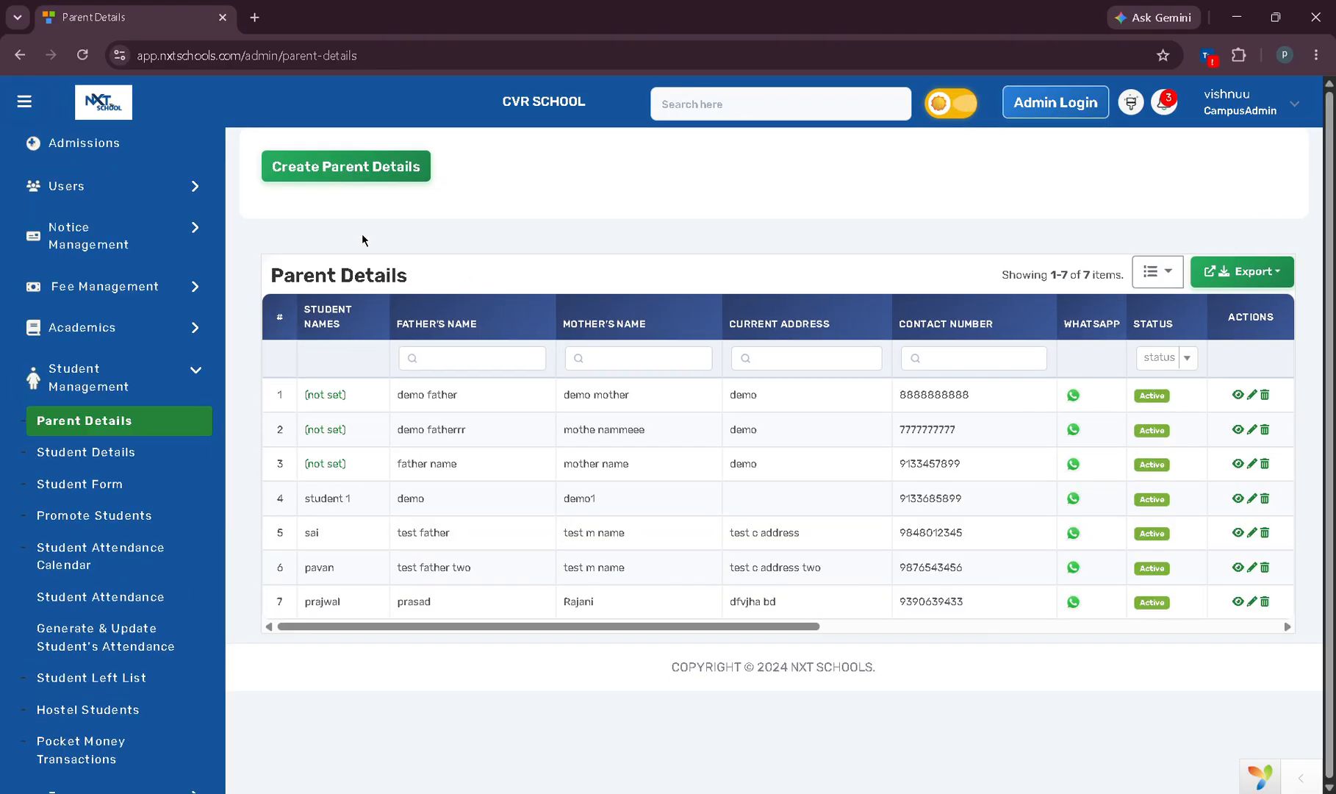
Start a new parent record with contact number, father's and mother's names, and both addresses.
left_click(357, 171)
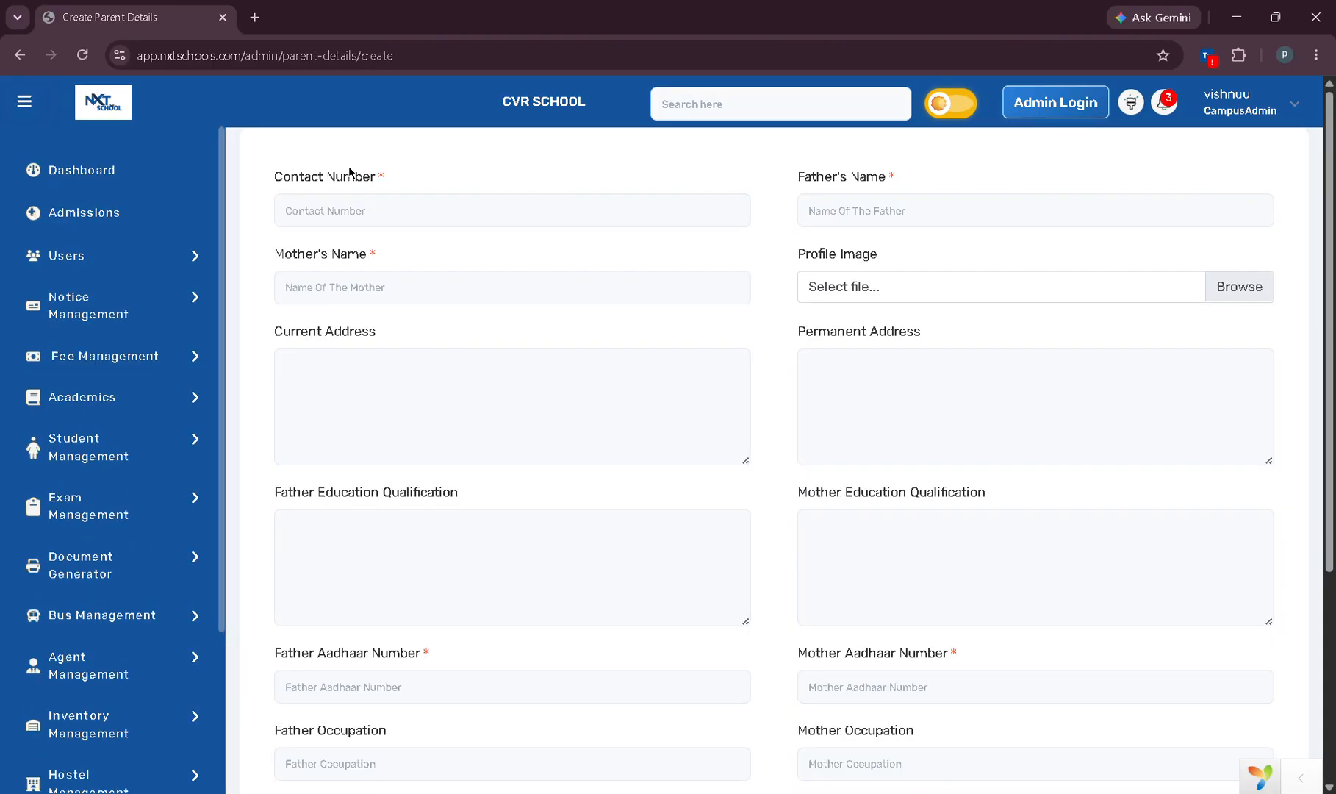
left_click(388, 226)
type("666666666")
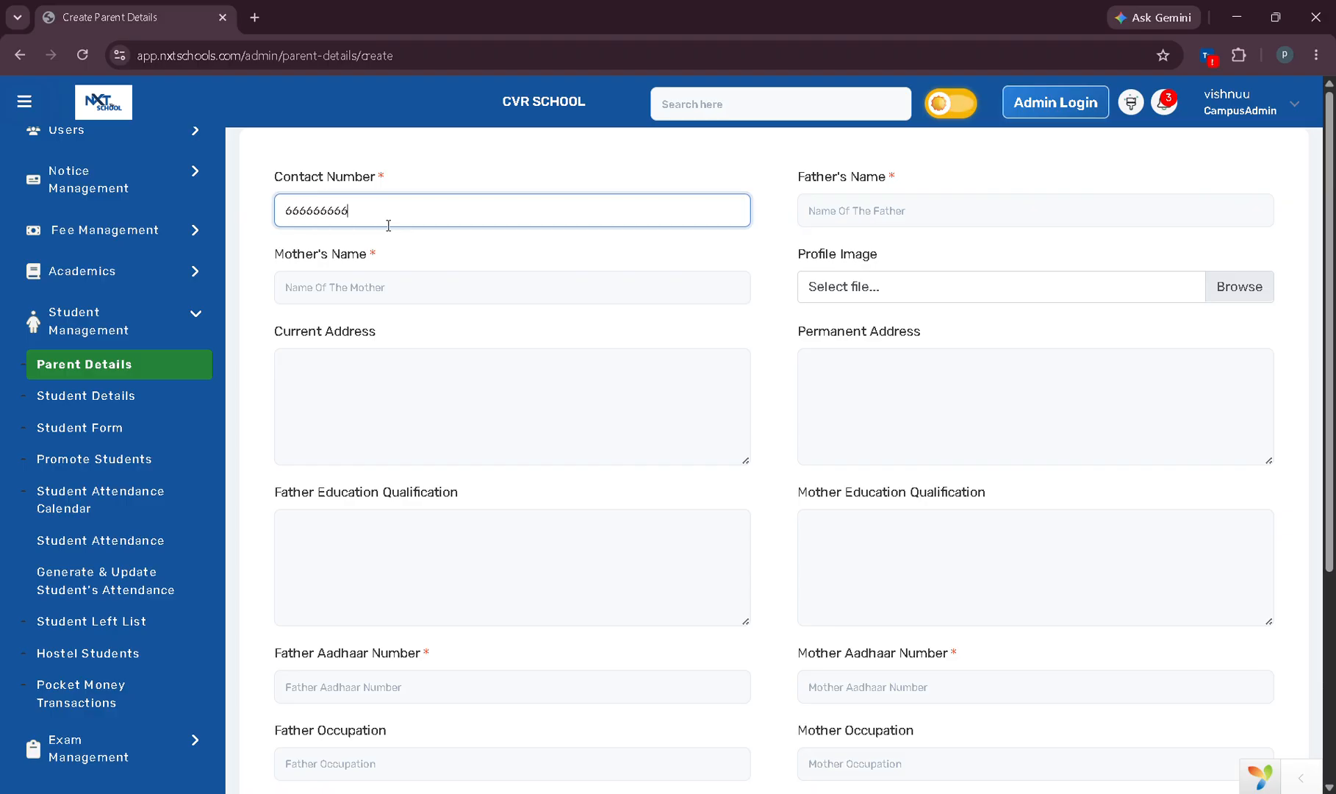
left_click(881, 224)
type("father demoo")
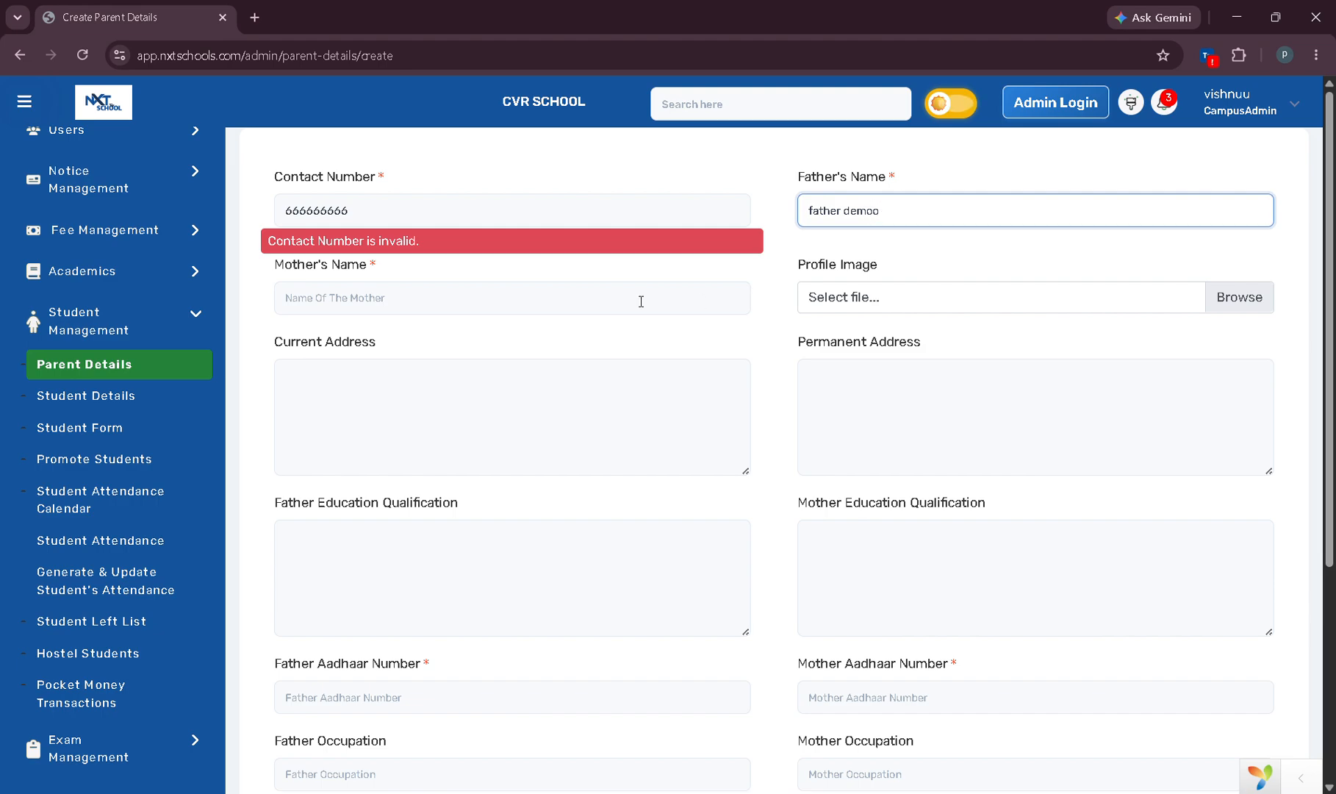
left_click(641, 301)
type("mother nameee")
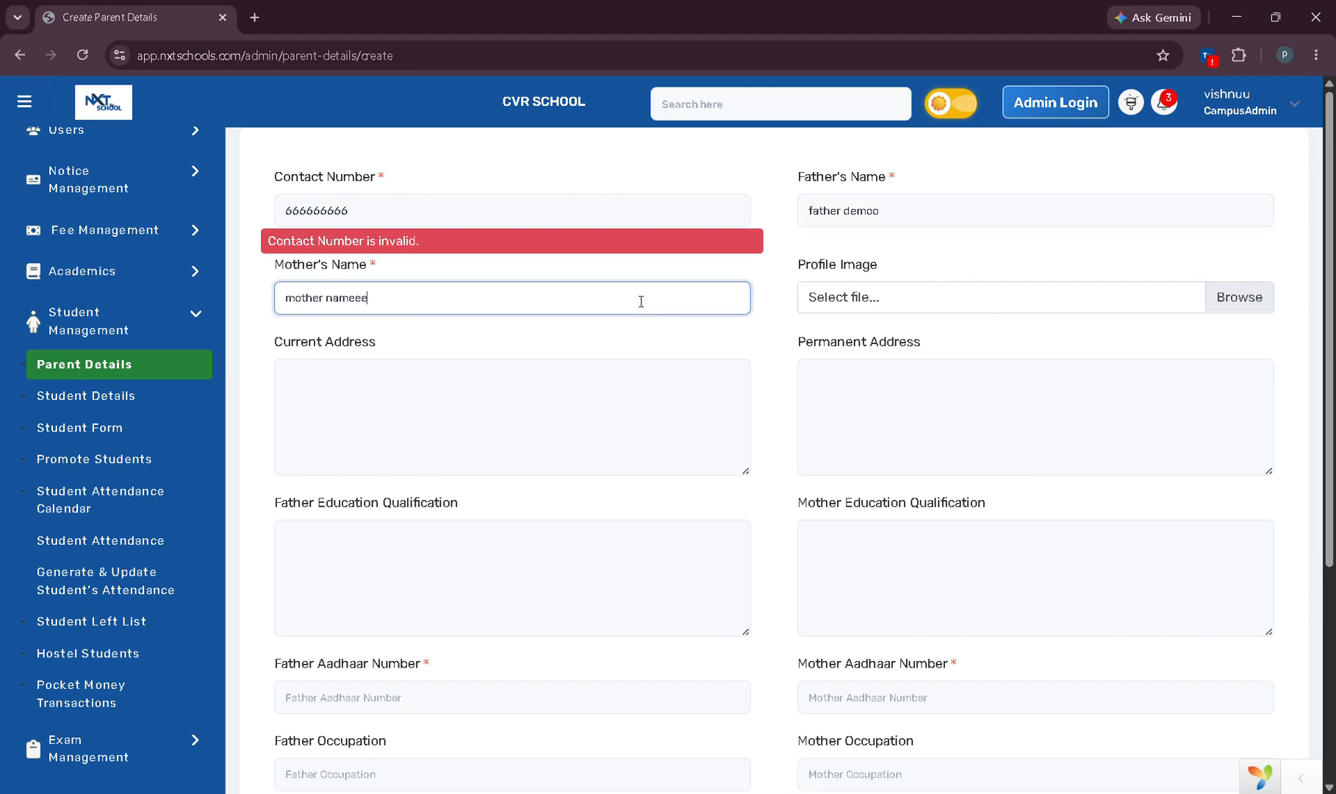
left_click(644, 429)
type("demo")
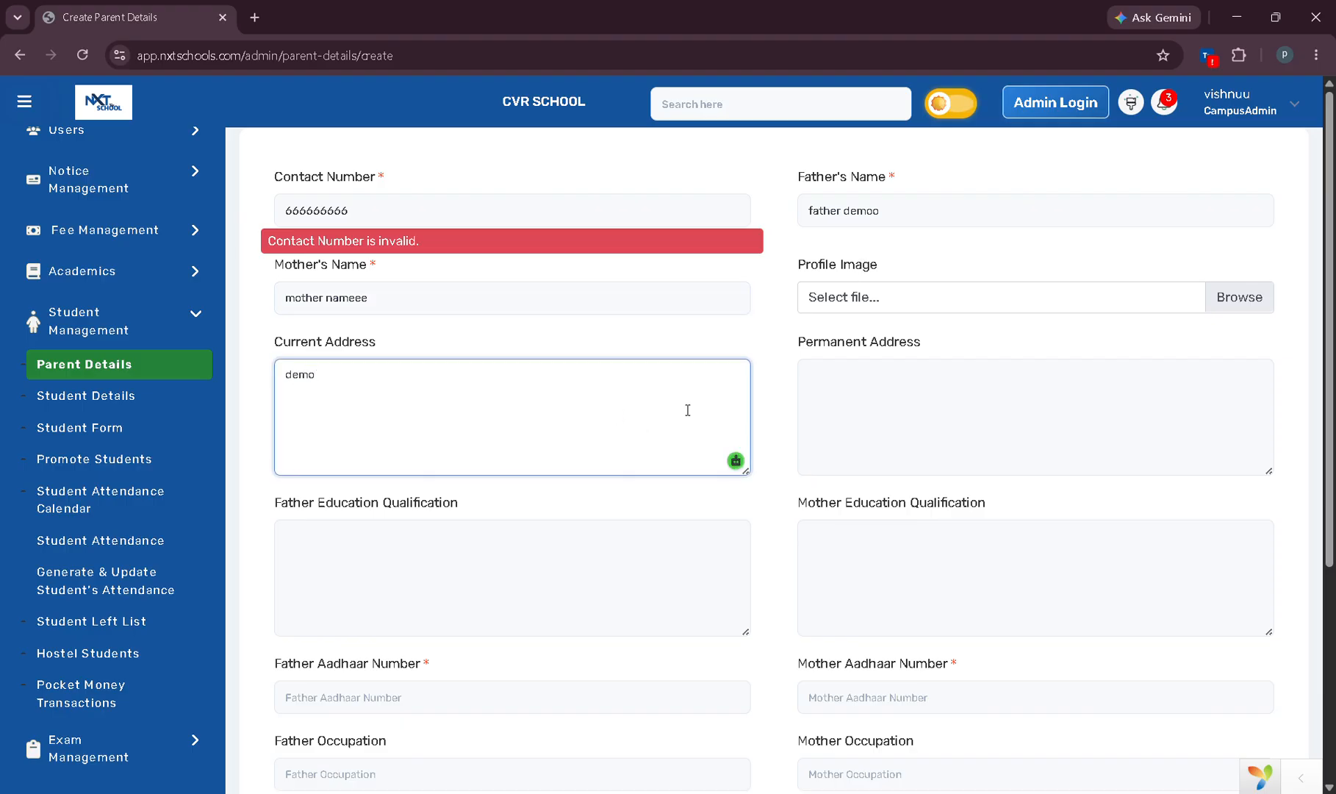
left_click(874, 418)
type("dem")
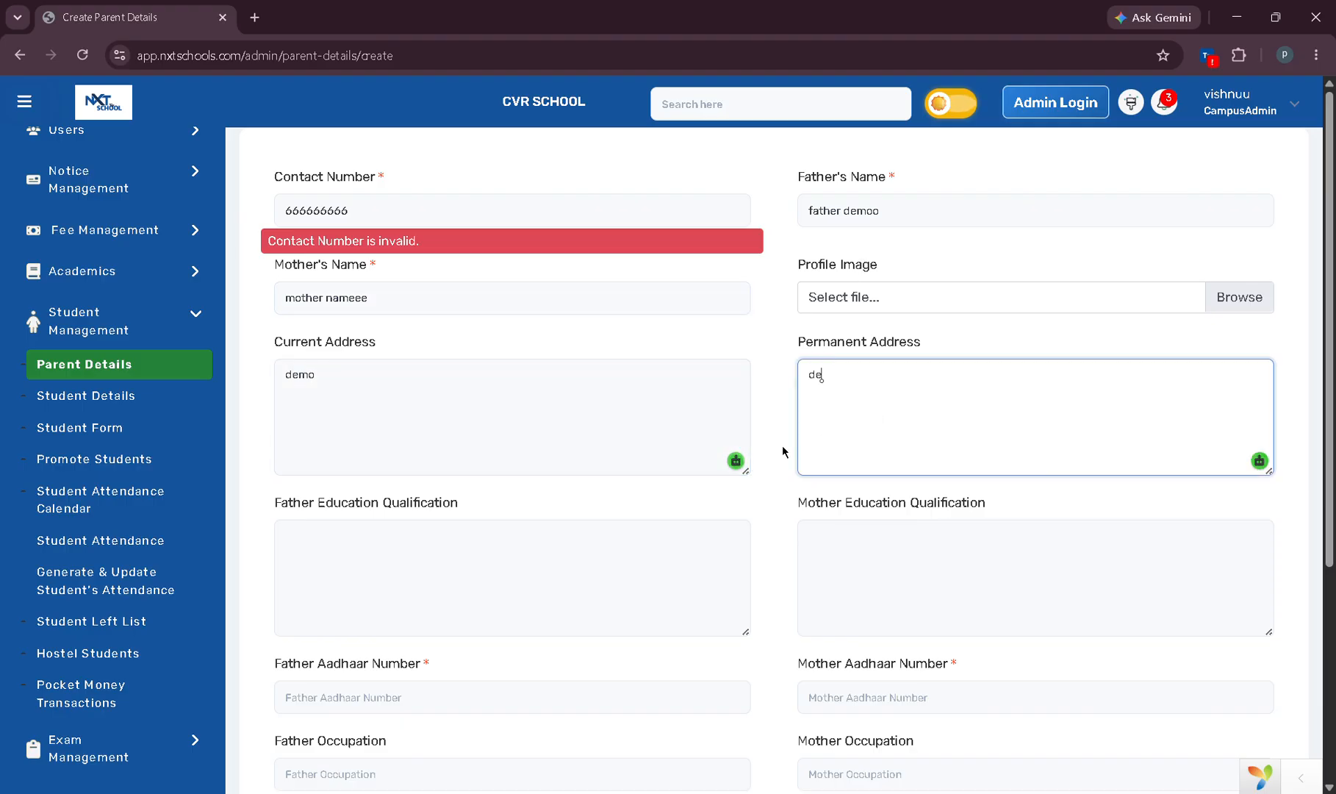
type("o")
Fill in the parents' education qualifications and both Aadhaar numbers.
left_click(344, 553)
type("demo")
left_click(910, 567)
type("dem")
scroll(395, 481, "down", 2)
left_click(364, 526)
type("111111111111")
left_click(878, 535)
type("111111111111")
Set occupations to business and housewife, and both blood groups to A+.
scroll(925, 603, "down", 1)
left_click(380, 526)
type("business")
left_click(905, 526)
type("housewife")
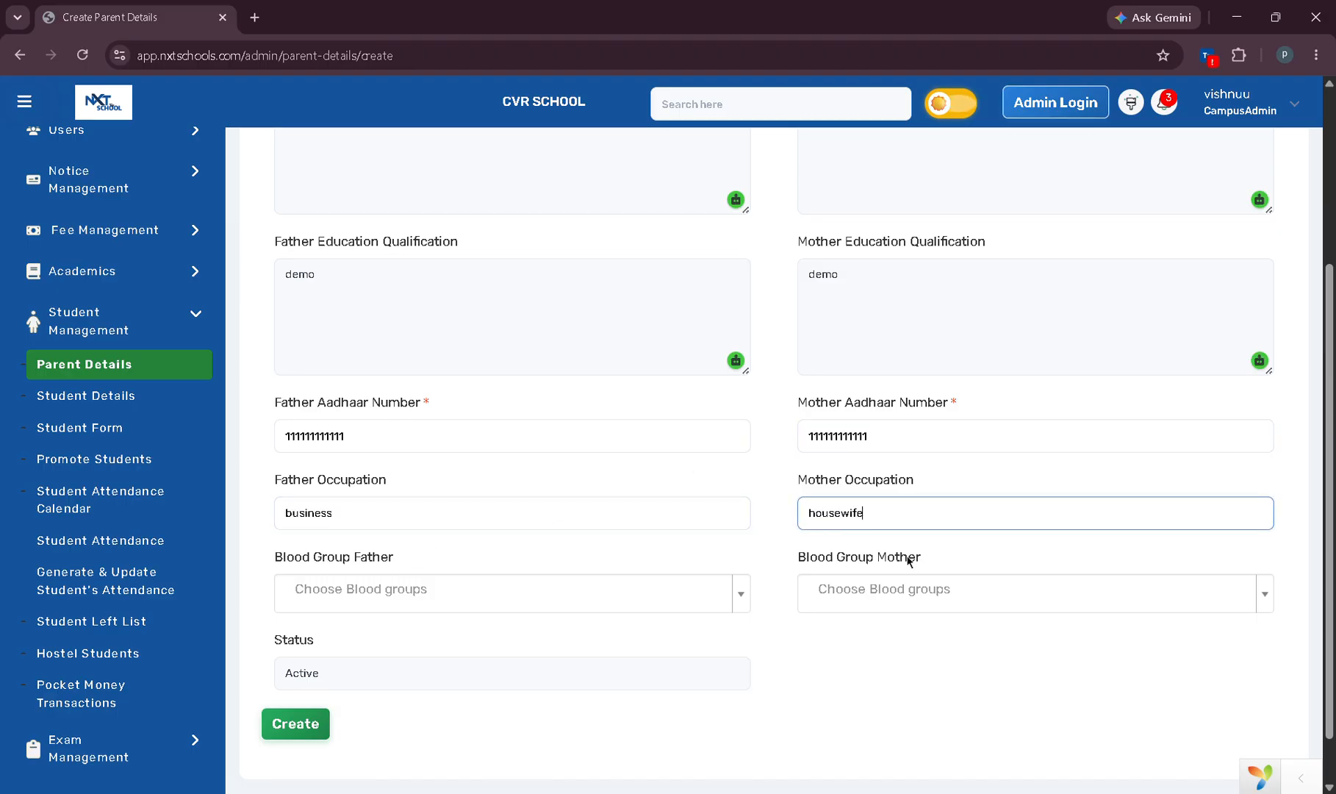
scroll(499, 430, "down", 1)
left_click(363, 545)
left_click(347, 599)
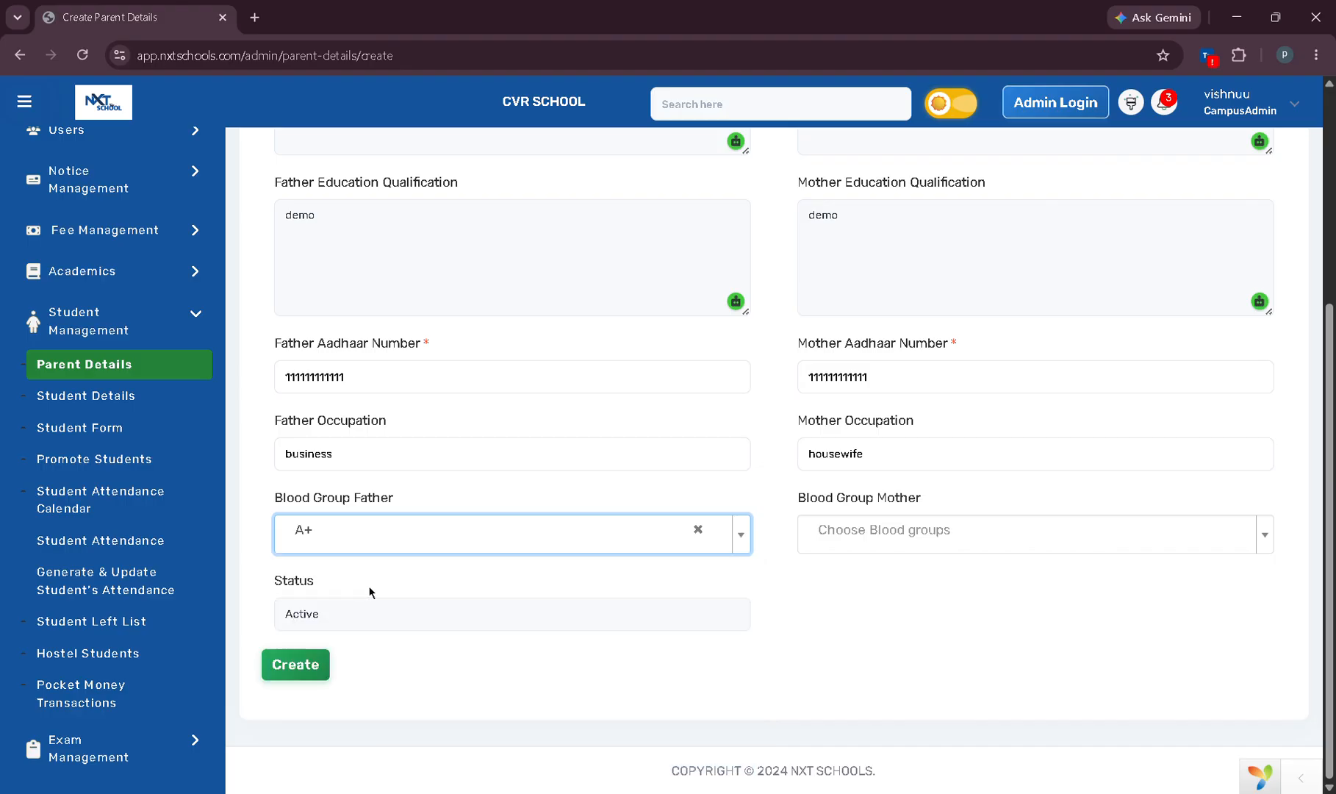
left_click(854, 529)
left_click(854, 604)
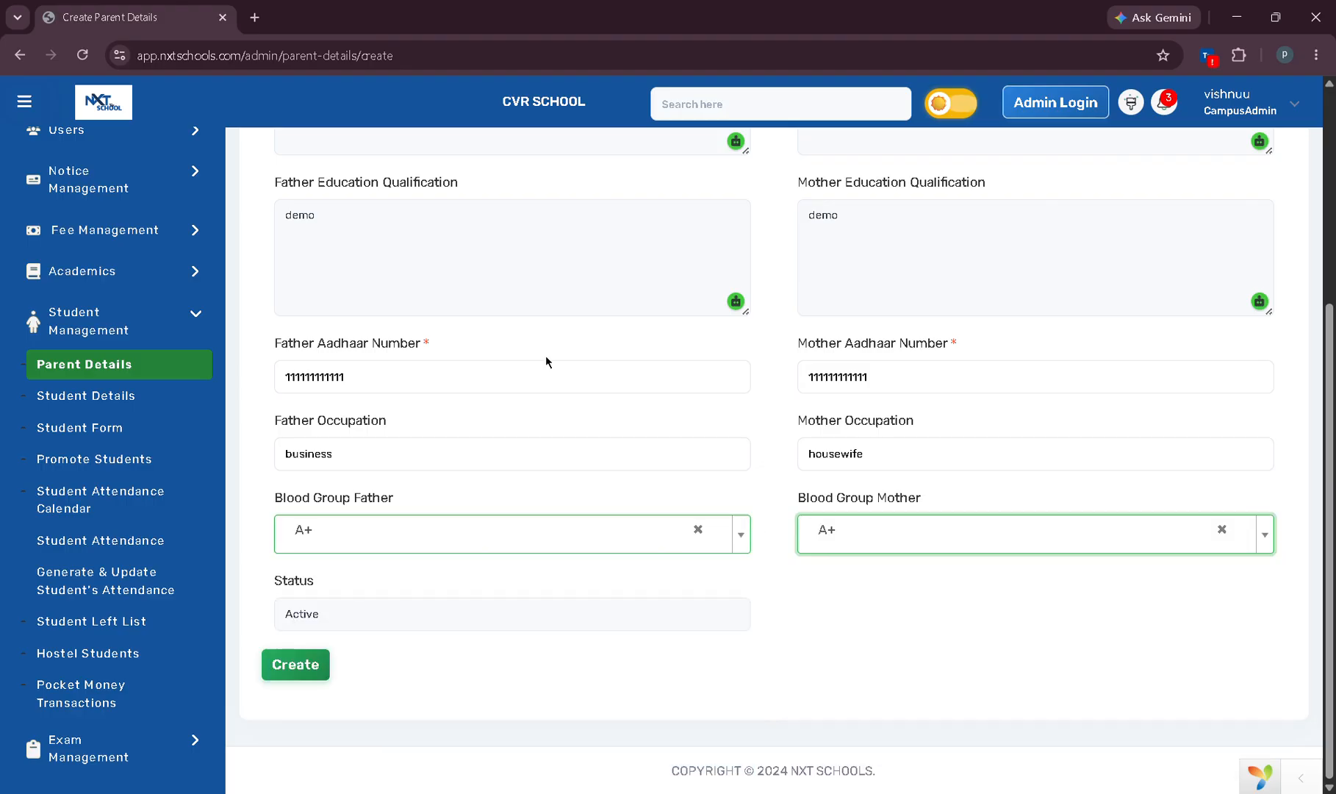
Add the missing tenth contact digit, save the parent record, and go to Student Details.
left_click(296, 676)
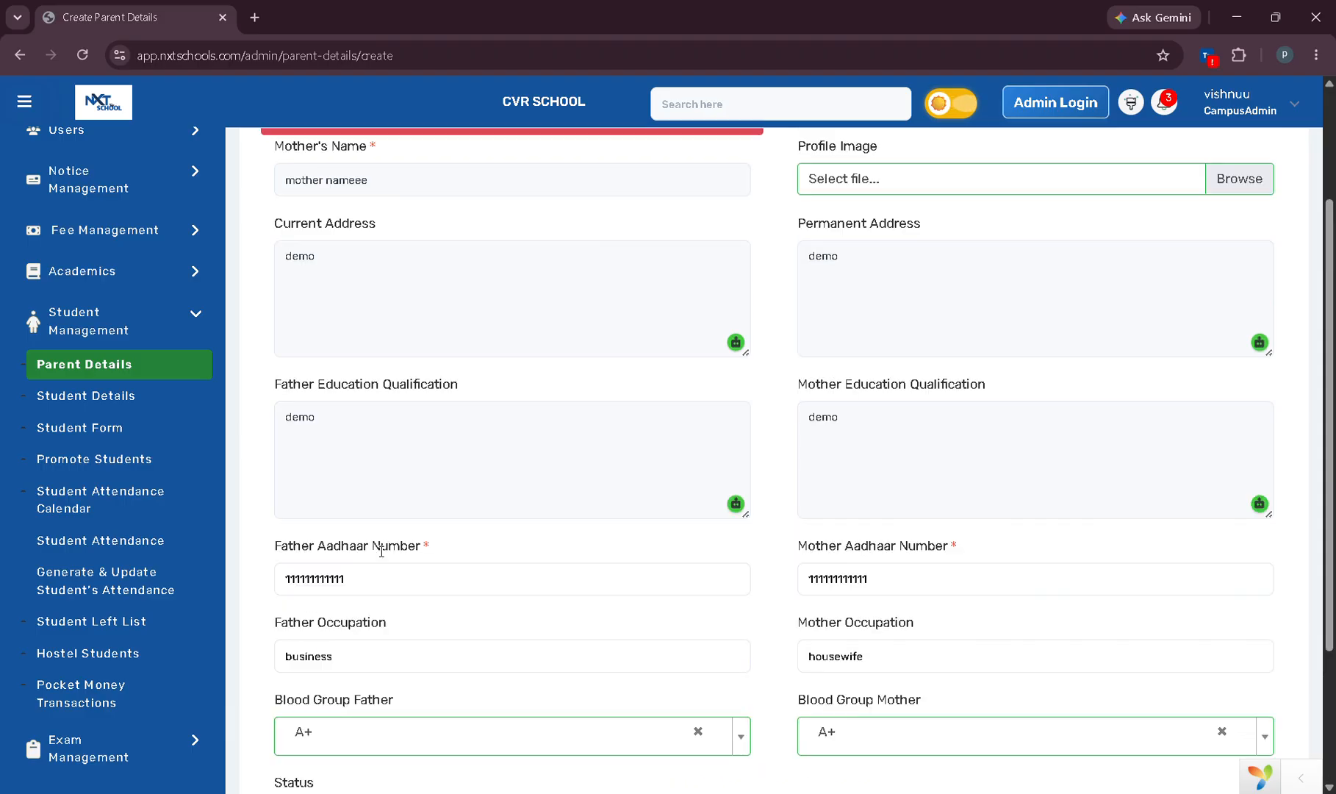
left_click(376, 274)
type("6666666666")
scroll(375, 276, "down", 5)
left_click(299, 677)
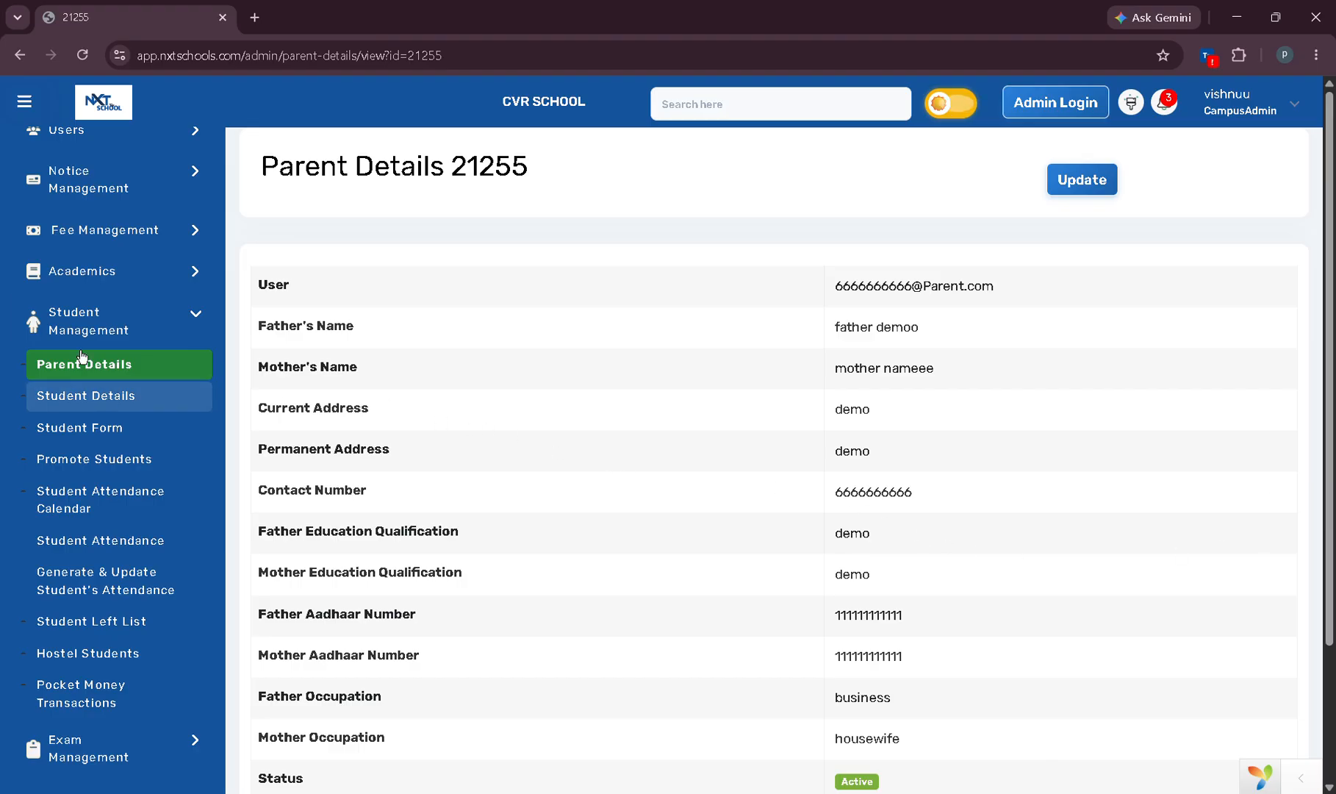
left_click(103, 397)
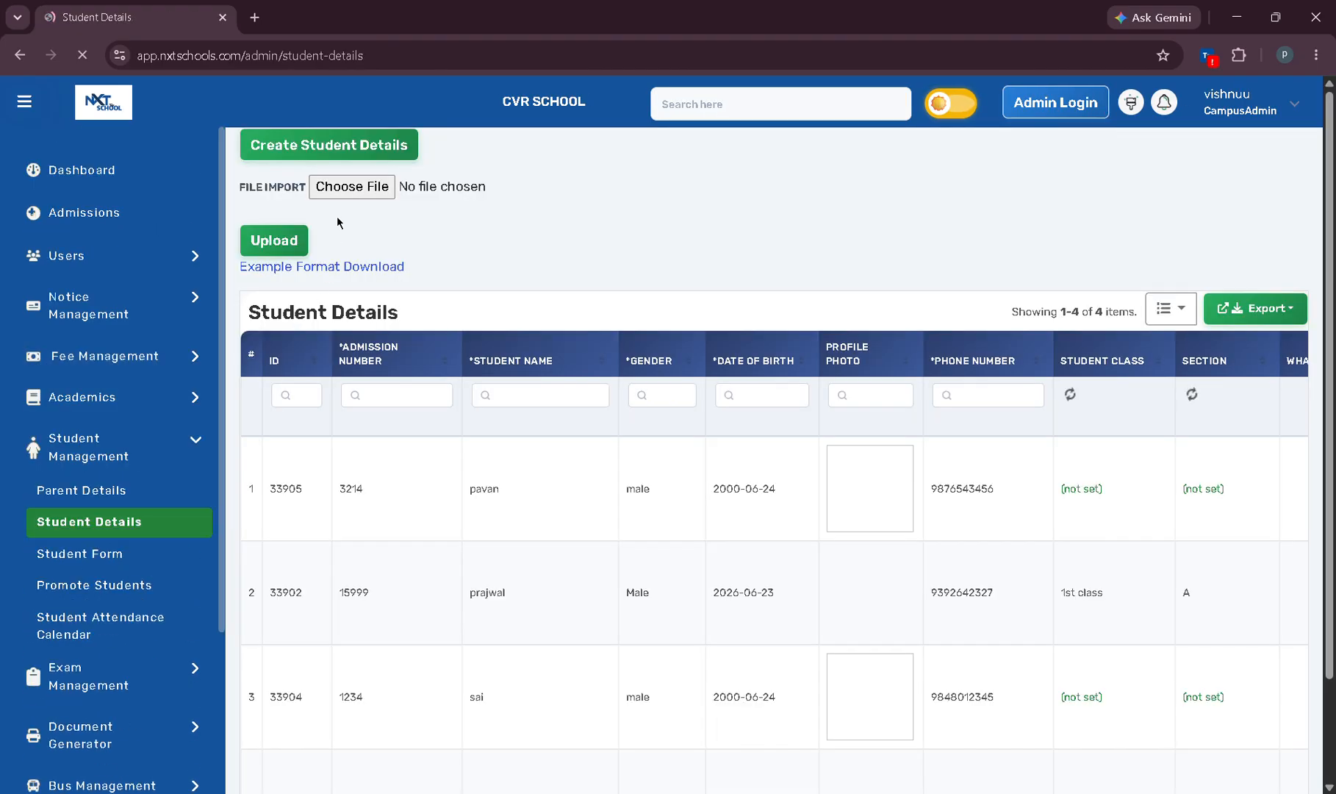
Start a new student record linked to the newly created parent.
left_click(323, 153)
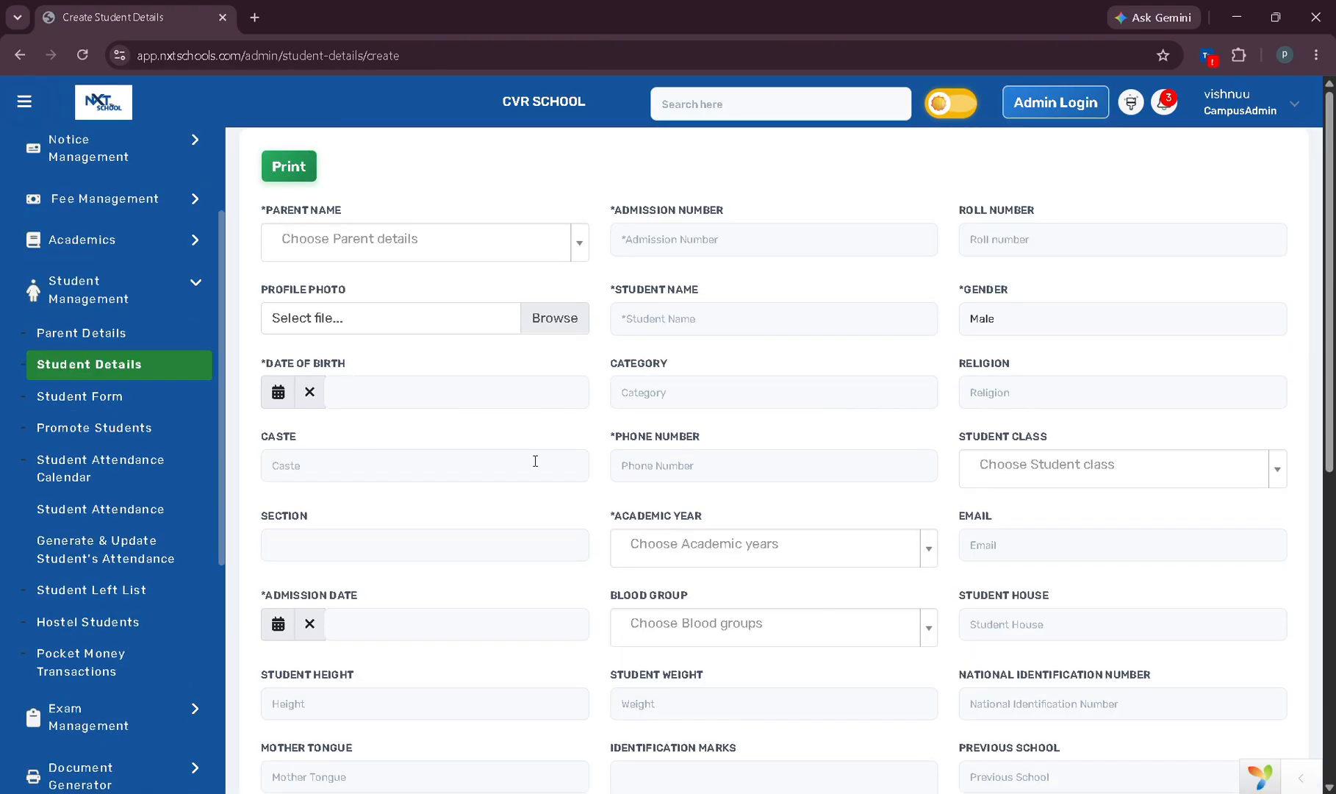
left_click(403, 244)
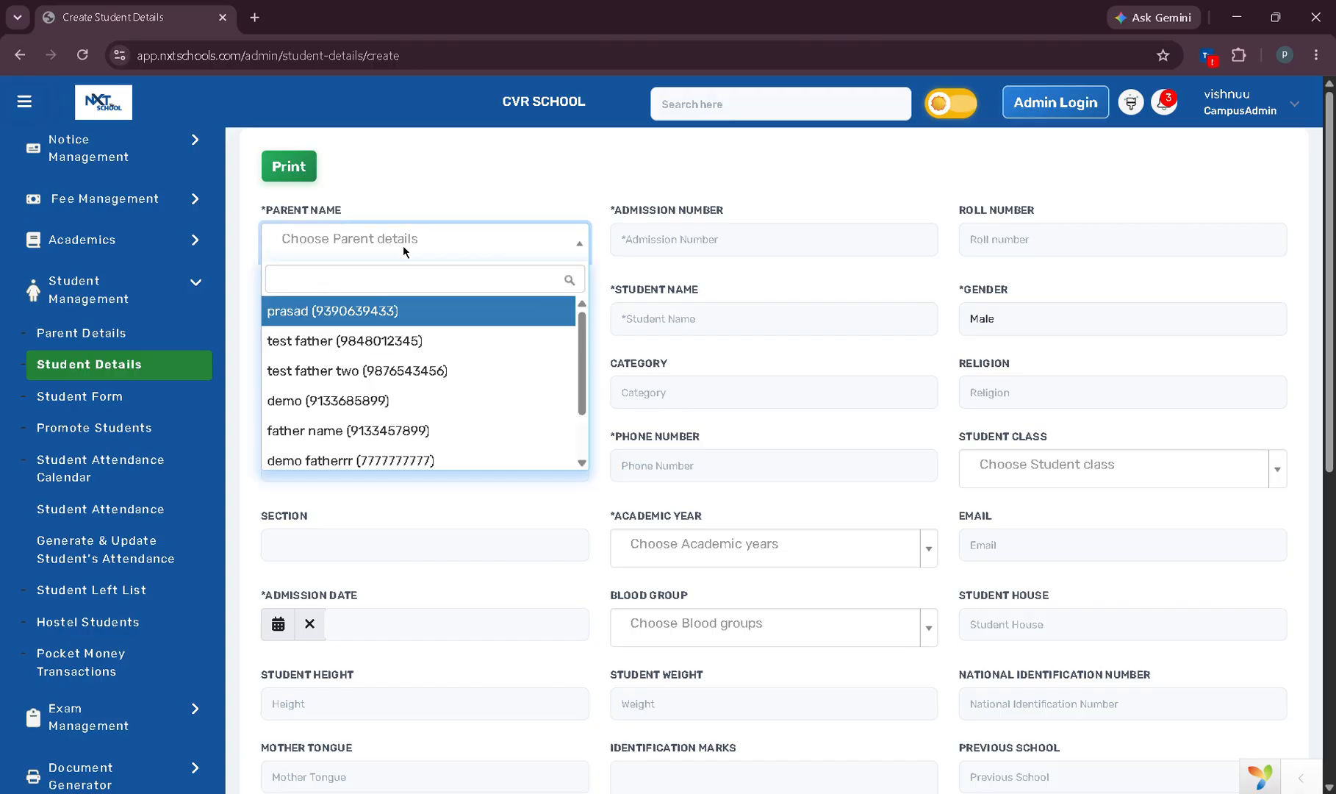
type("fatherr demo++")
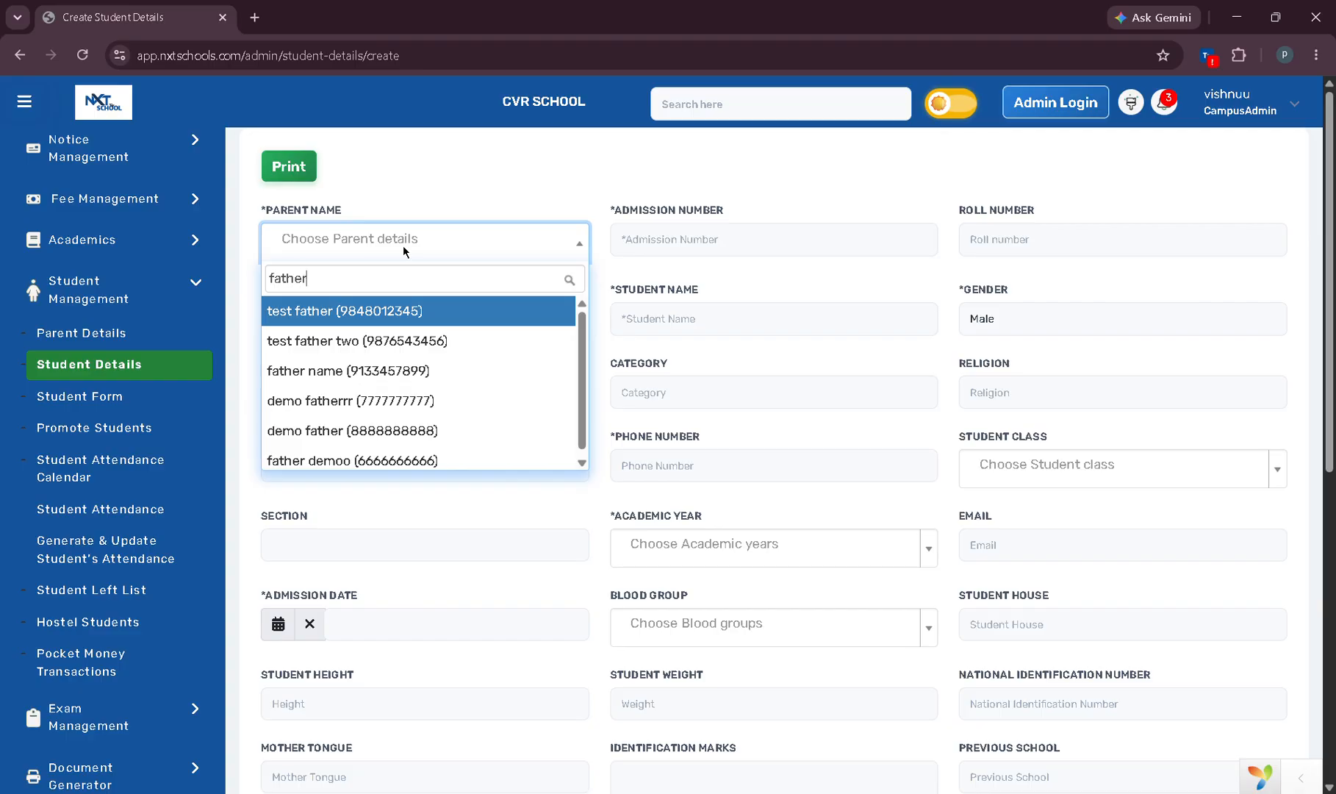
key("BackSpace")
key("BackSpace")
key("BackSpace")
key("BackSpace")
key("BackSpace")
key("BackSpace")
key("BackSpace")
key("BackSpace")
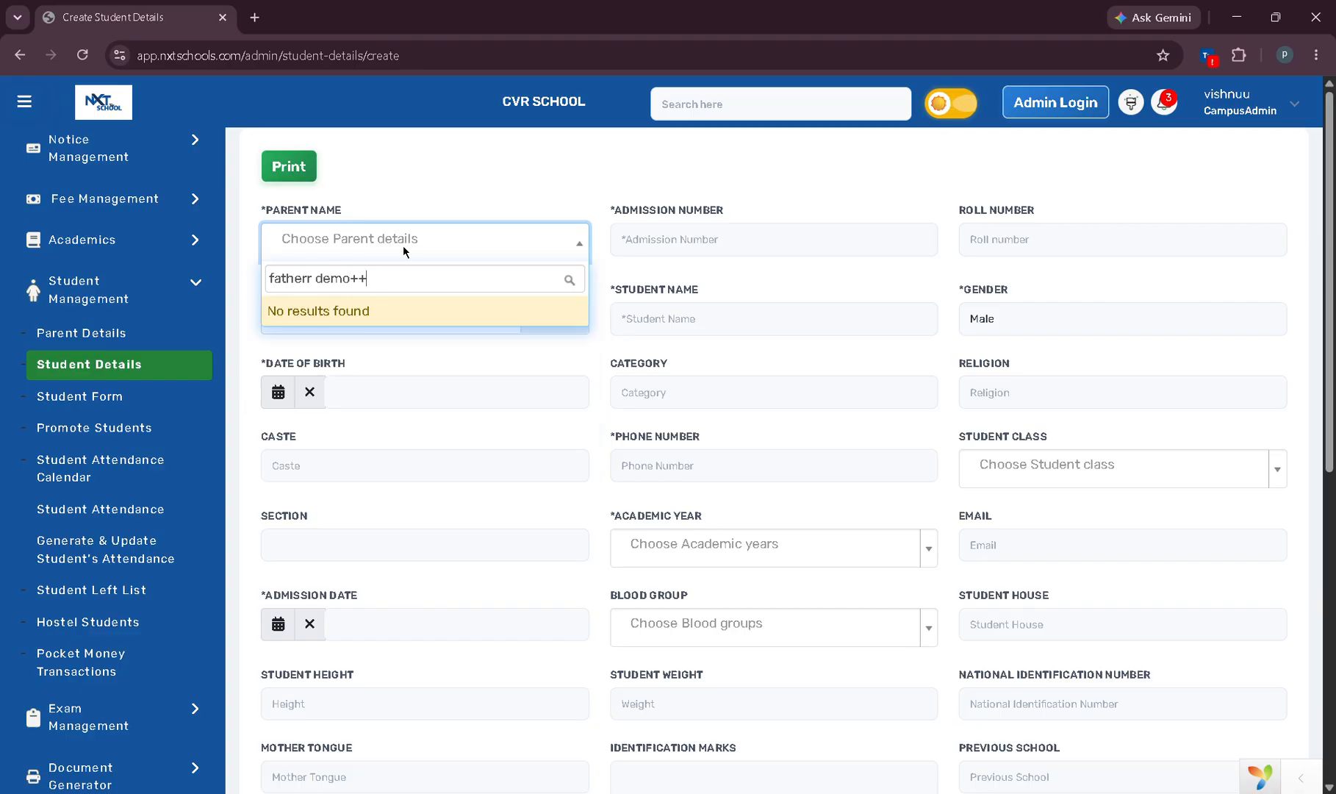
type("demo")
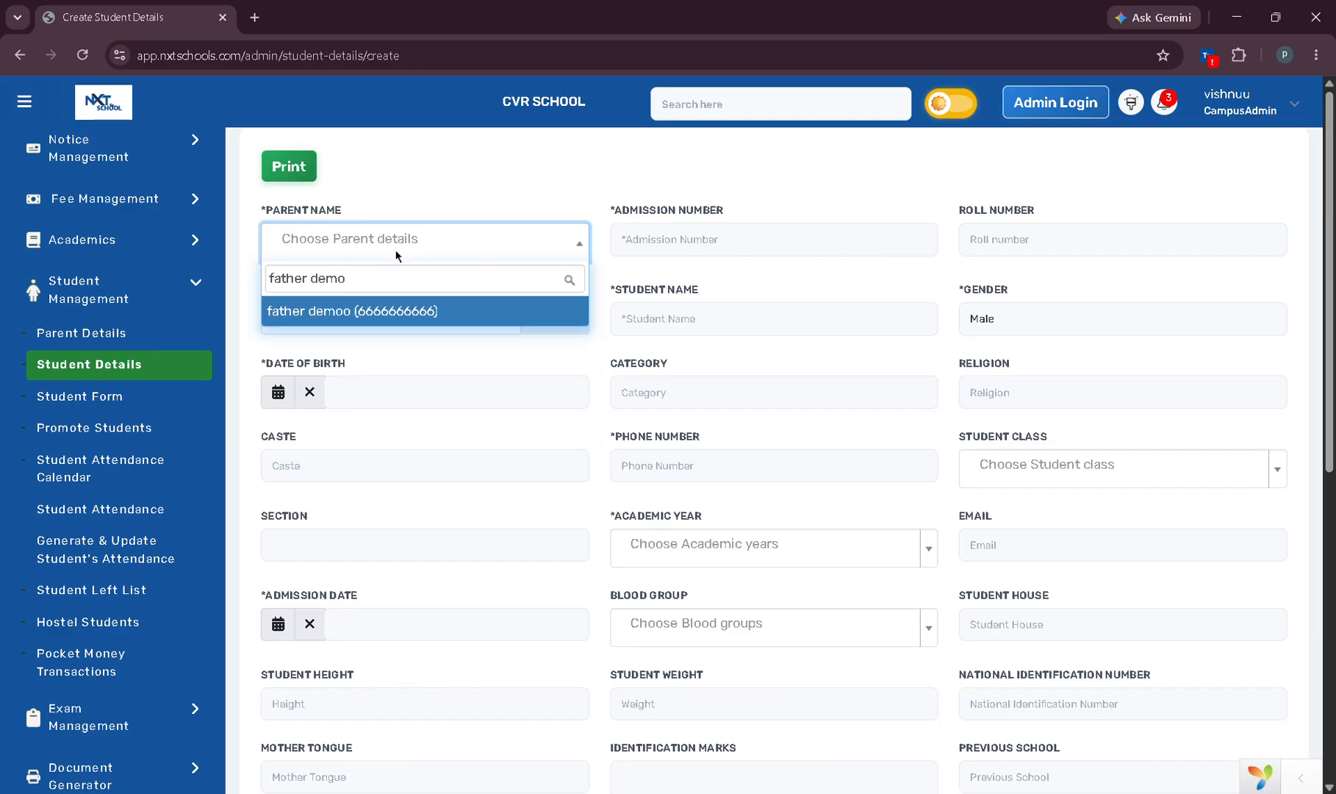
key("Return")
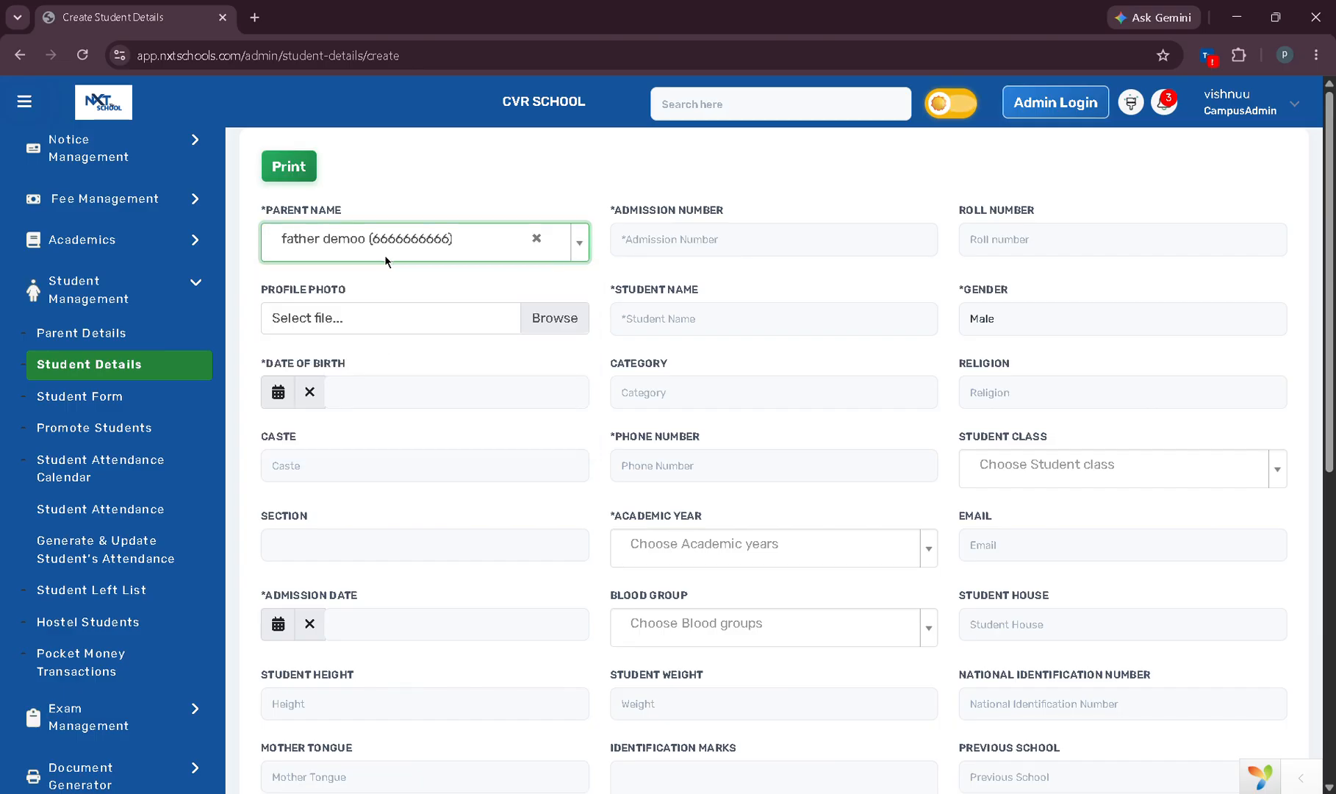
Enter admission number 1233, roll number 1599 and the student's name.
left_click(660, 253)
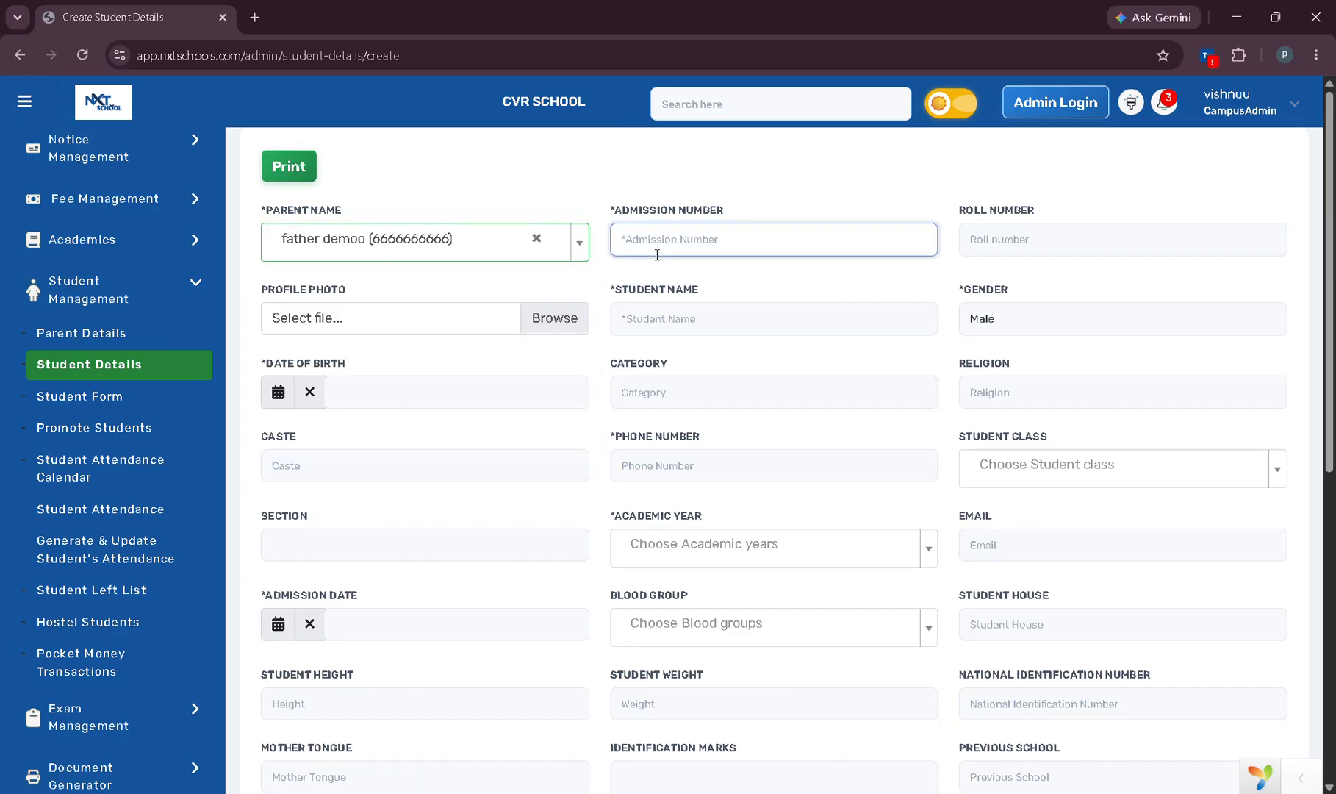
type("1233")
left_click(1005, 239)
type("1599")
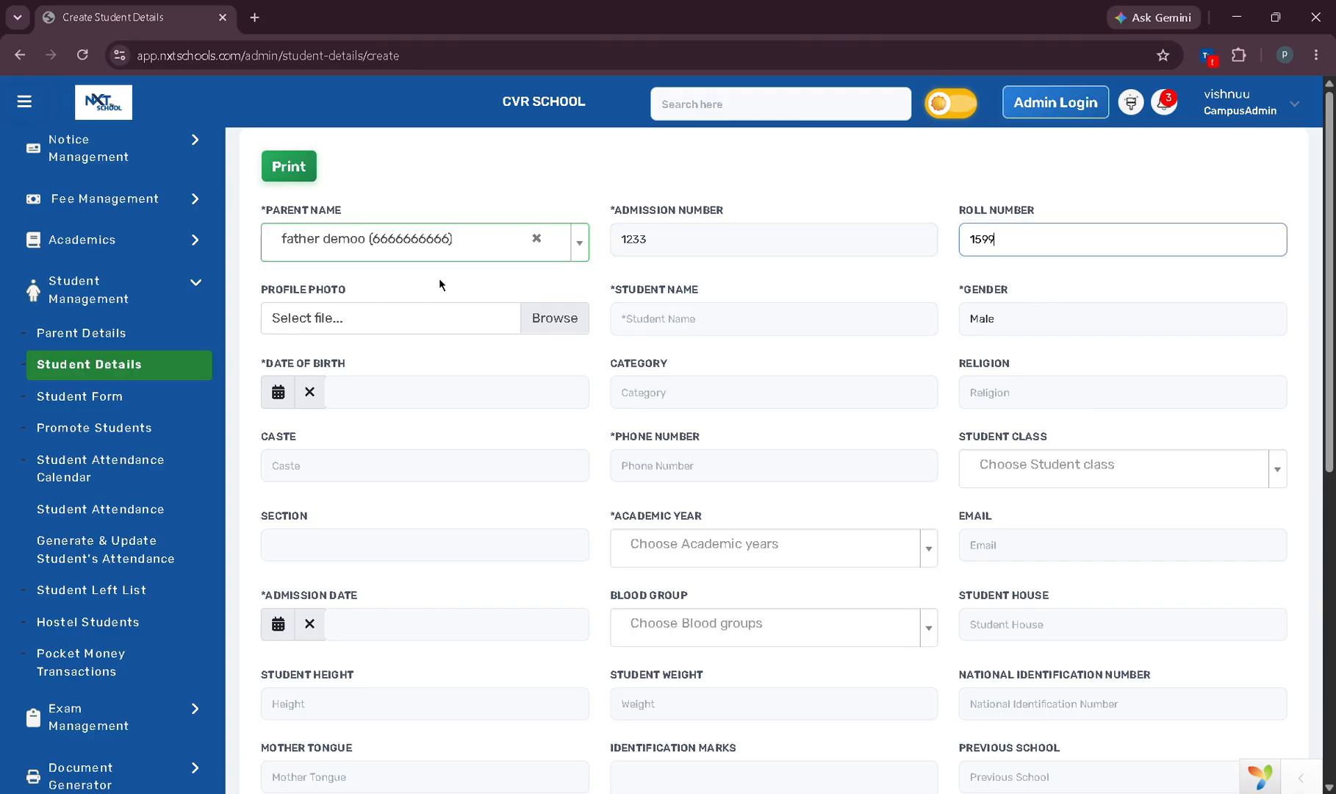
left_click(652, 325)
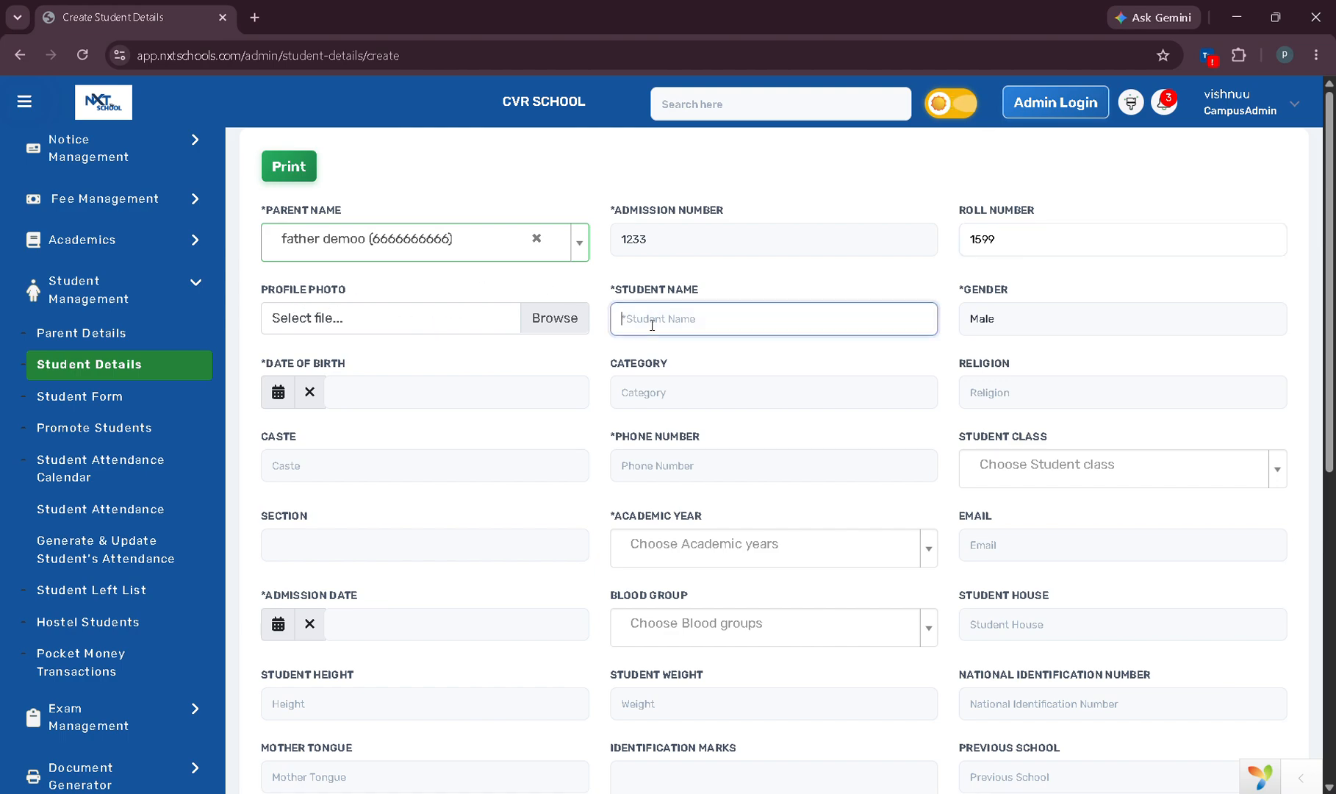
type("dd")
type("mo student")
Set birth date 31, religion 'hindu', caste 'bcb' and the student's phone number.
left_click(278, 392)
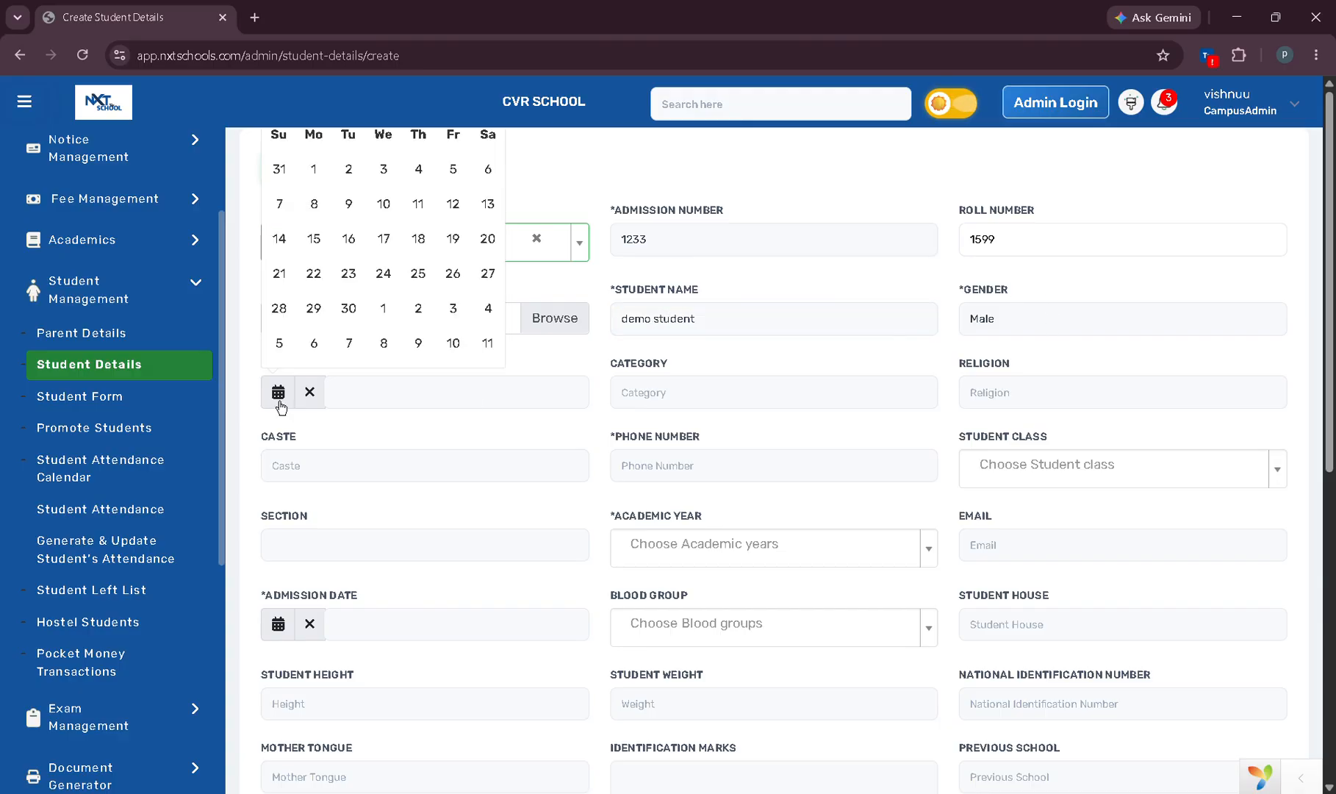
left_click(291, 186)
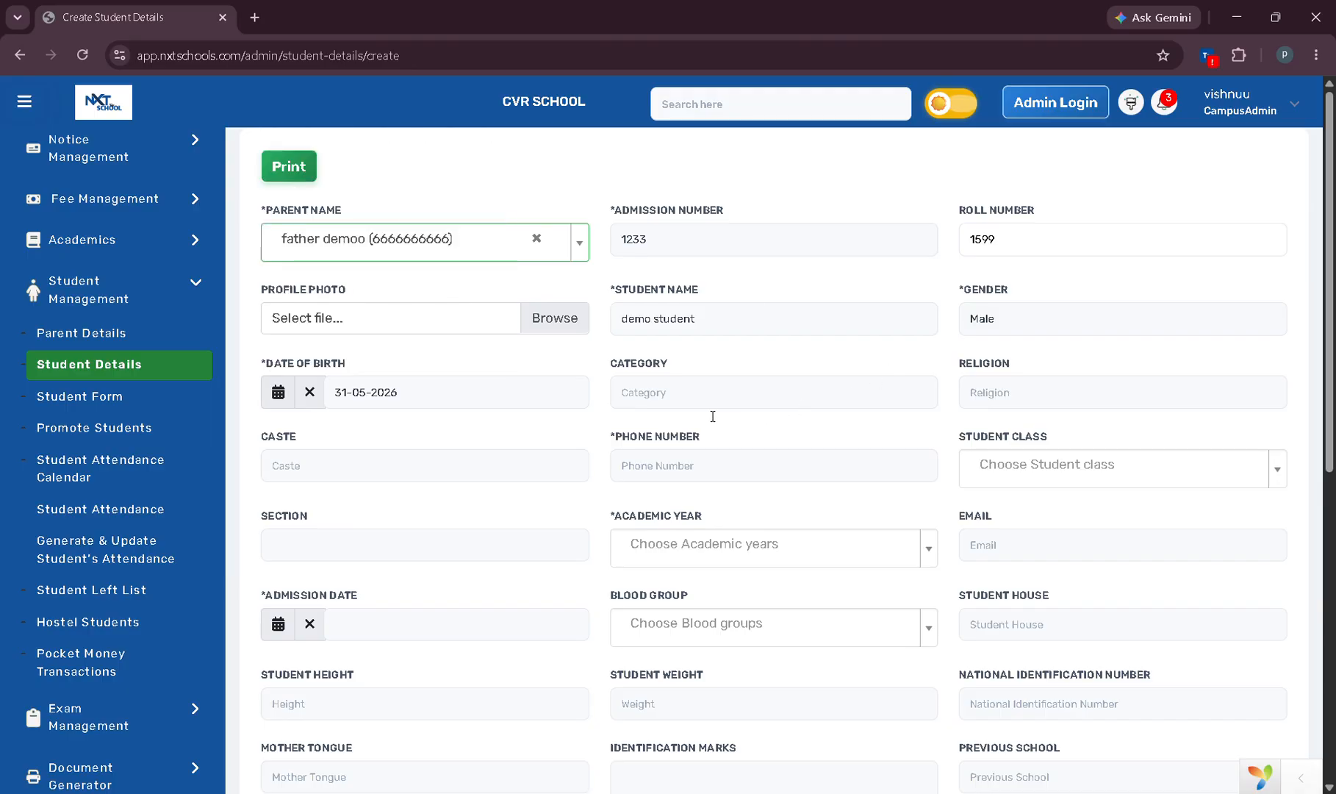
left_click(1084, 404)
type("hindu")
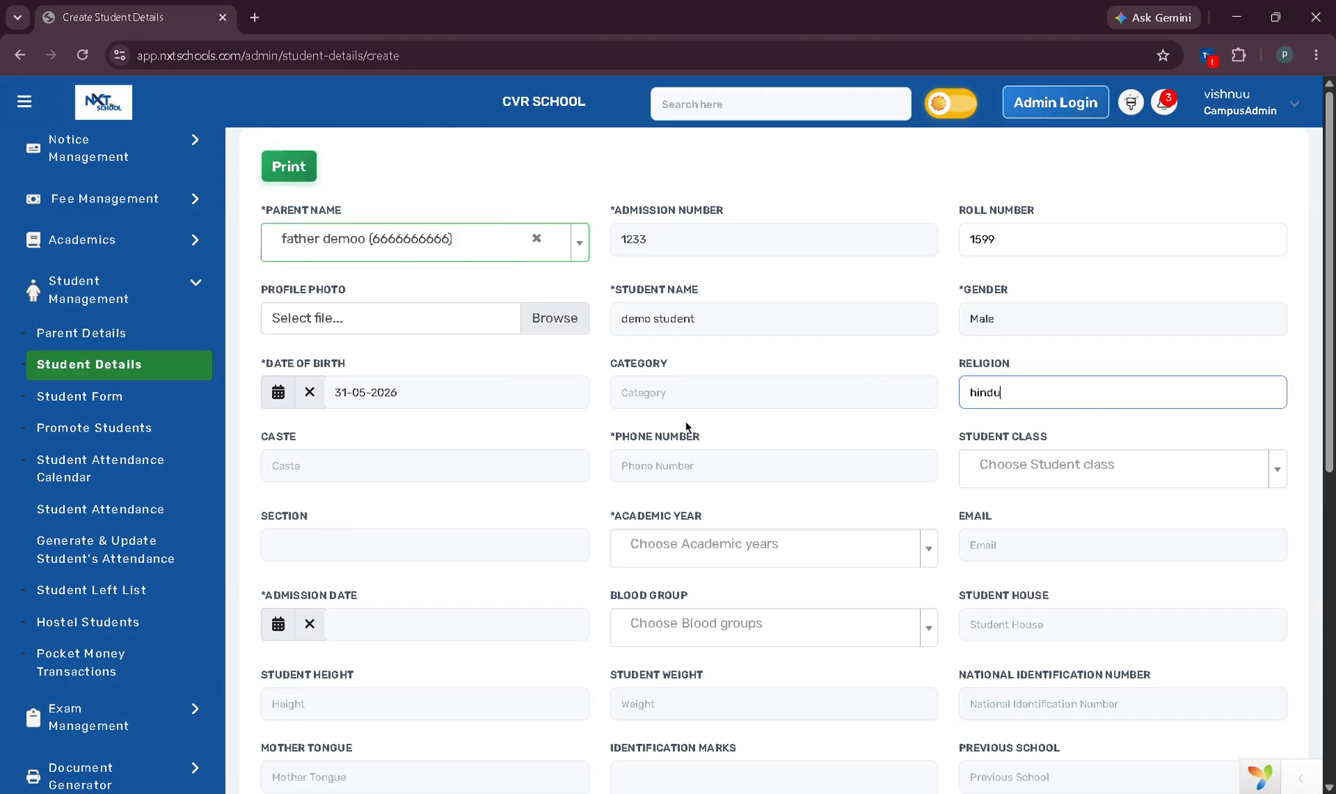
left_click(340, 467)
type("bcb")
left_click(661, 474)
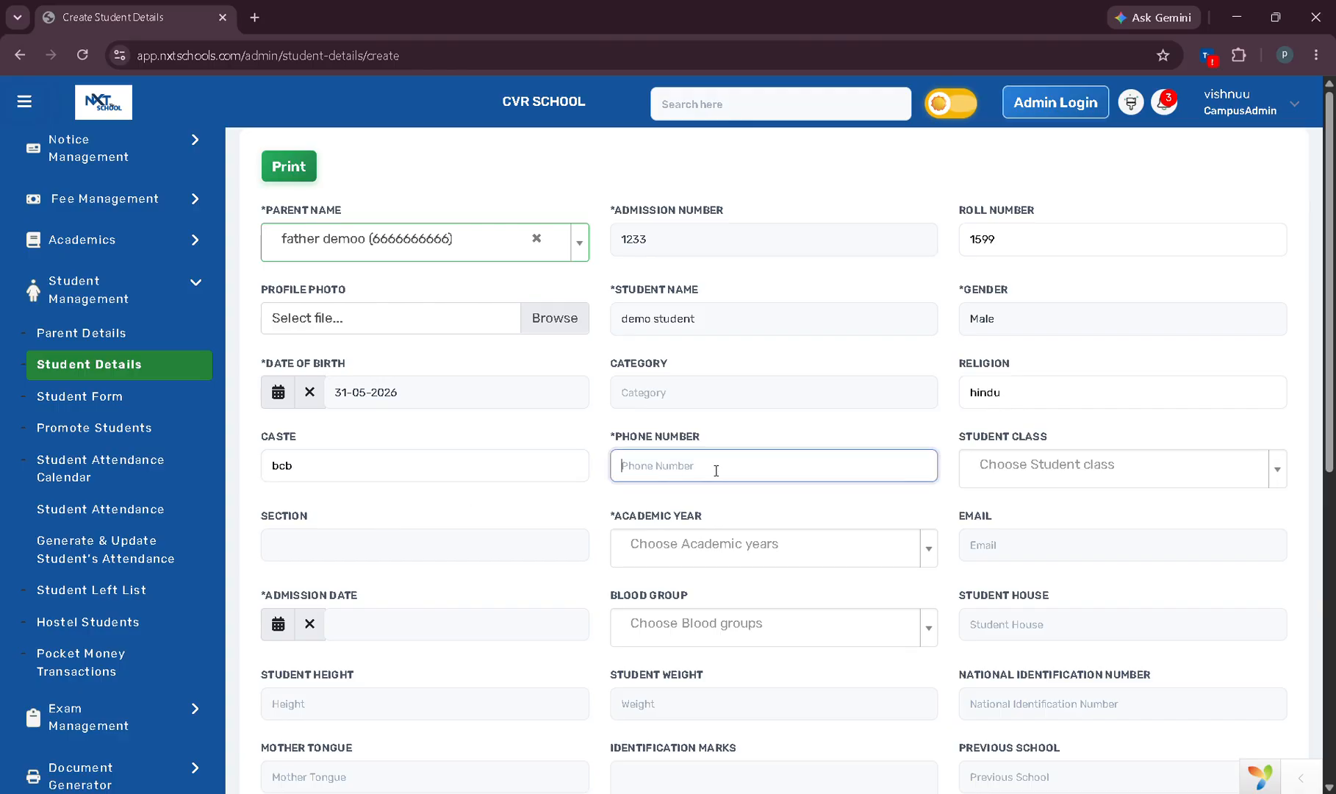
type("0111111112")
Choose 7th class, section A, year 2026-2027, admission date 28-06-2026 and blood group A+.
left_click(1118, 465)
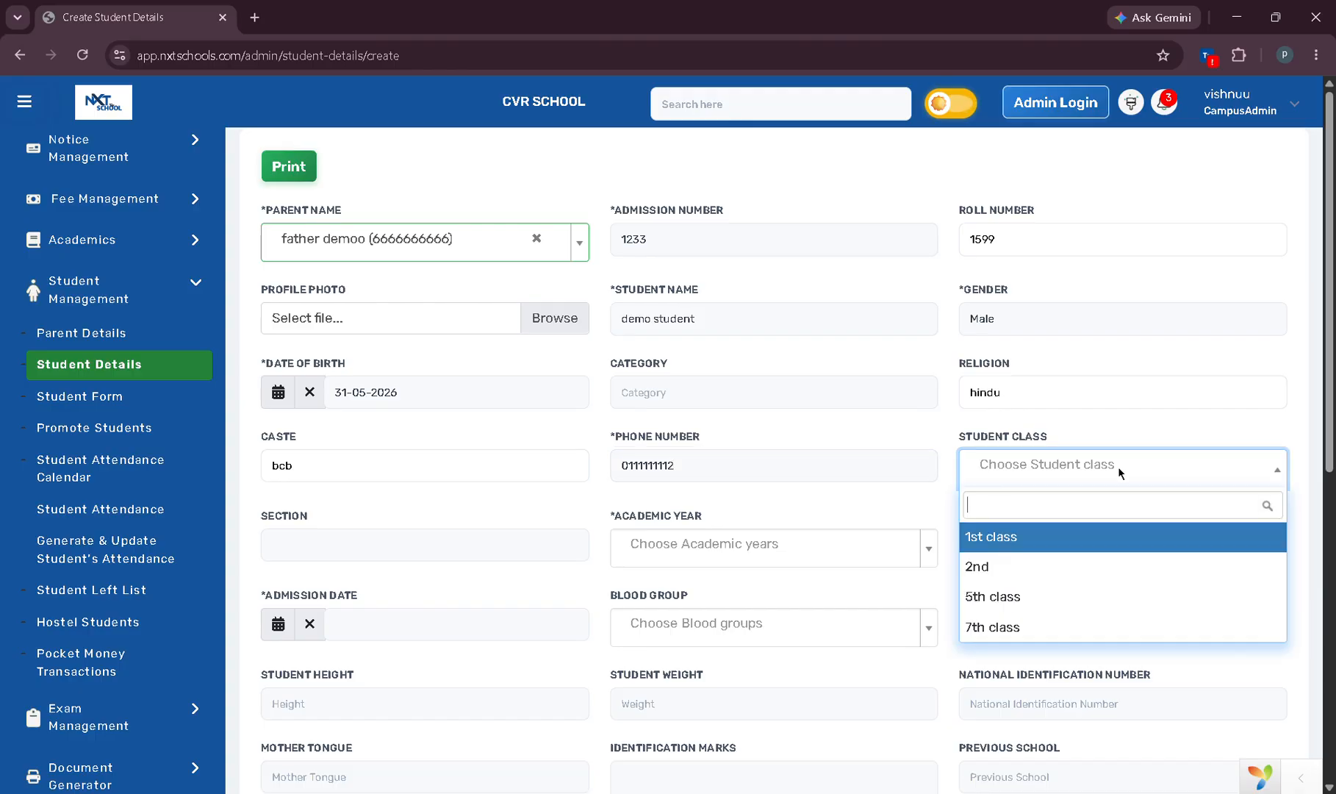
left_click(1081, 635)
left_click(387, 552)
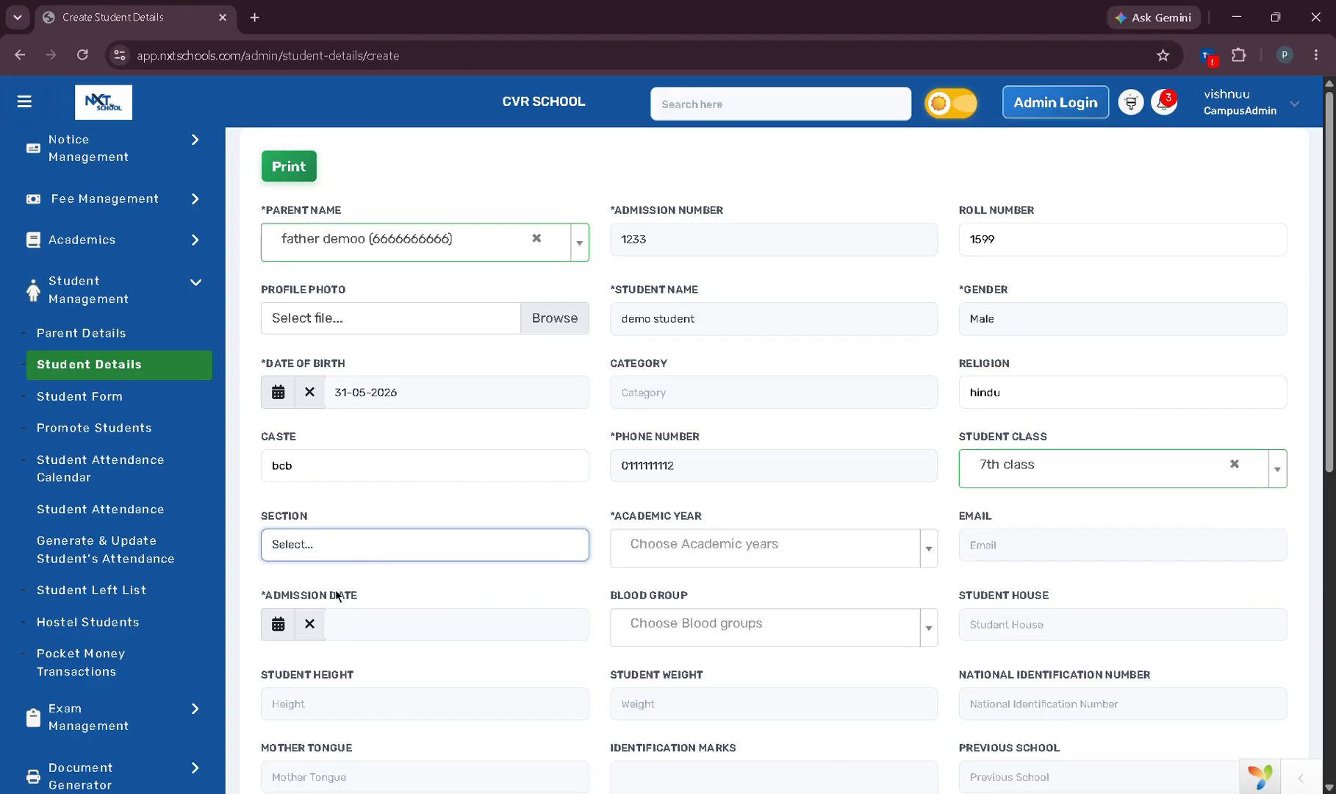
left_click(332, 597)
left_click(701, 544)
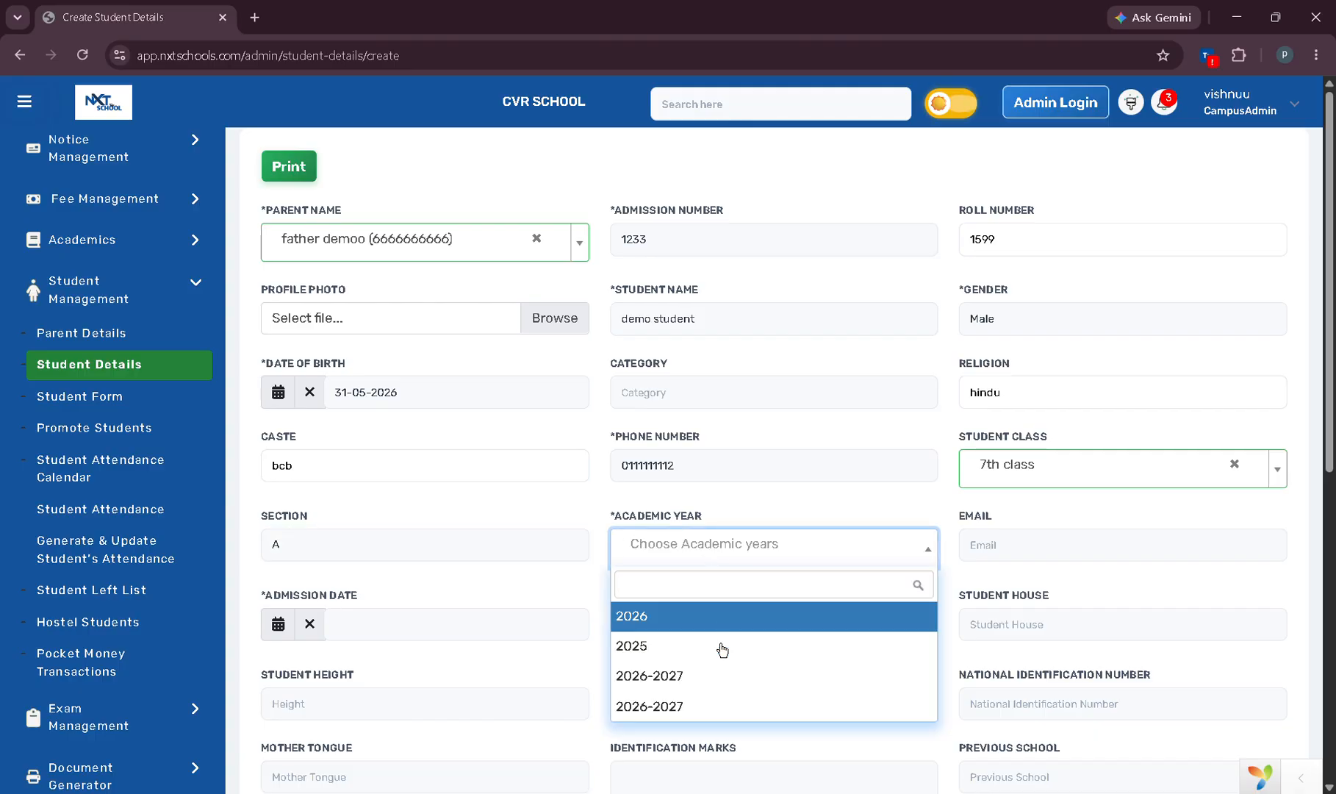
left_click(716, 678)
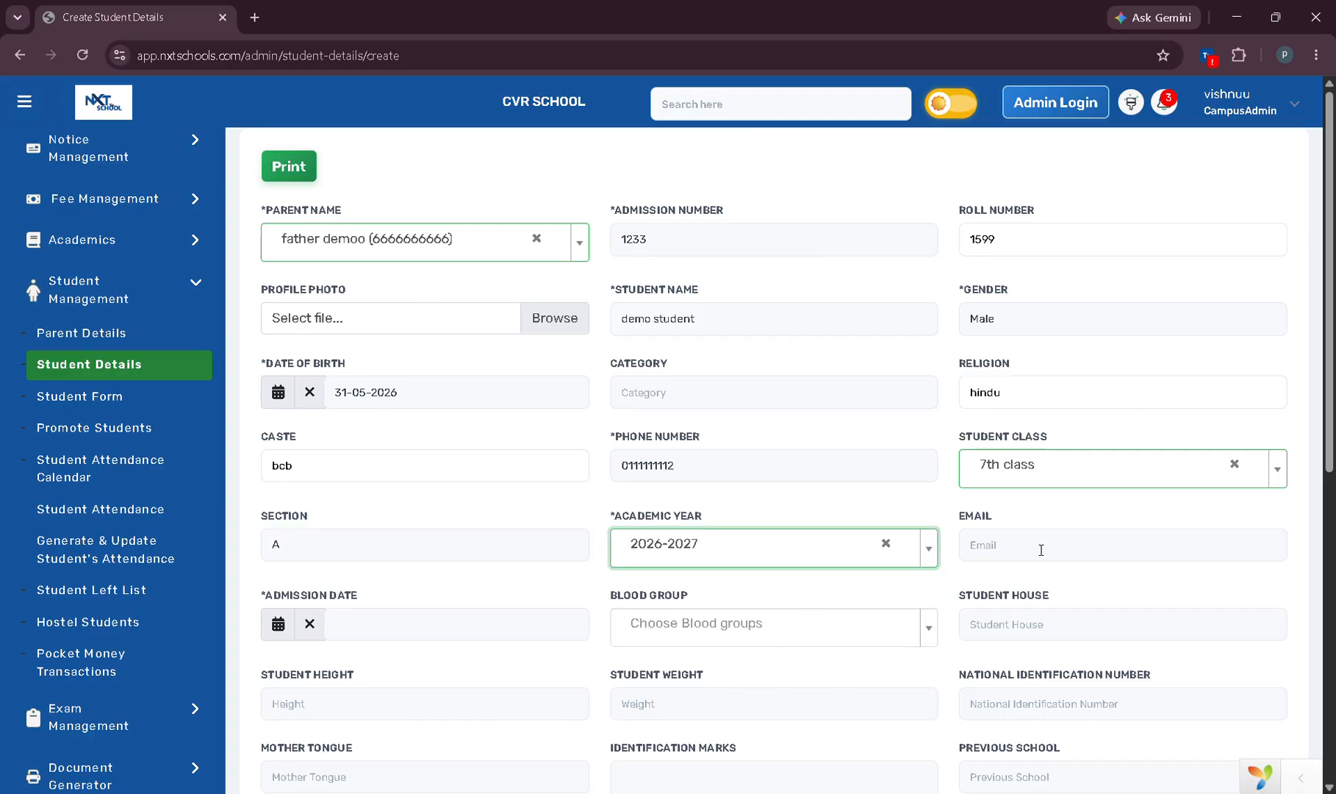
left_click(278, 537)
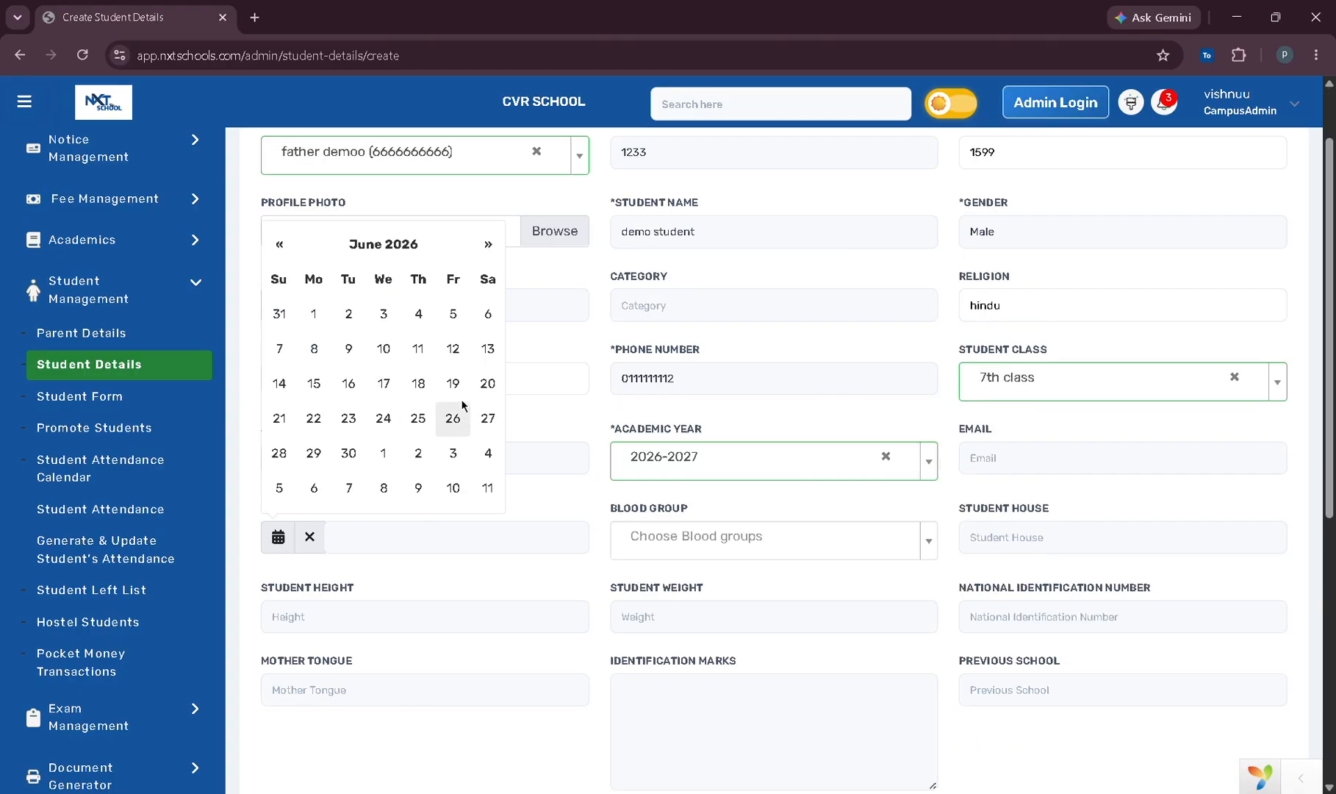
left_click(277, 454)
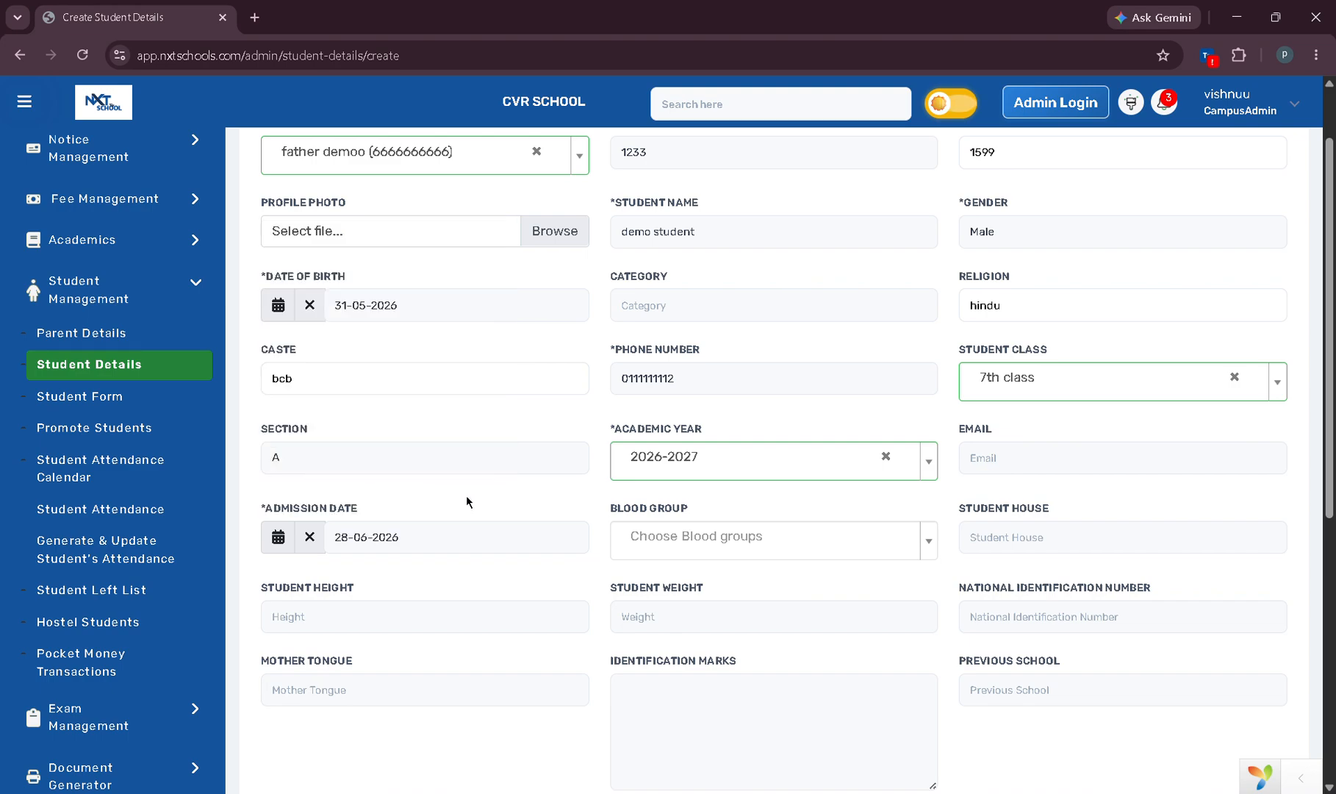
left_click(645, 533)
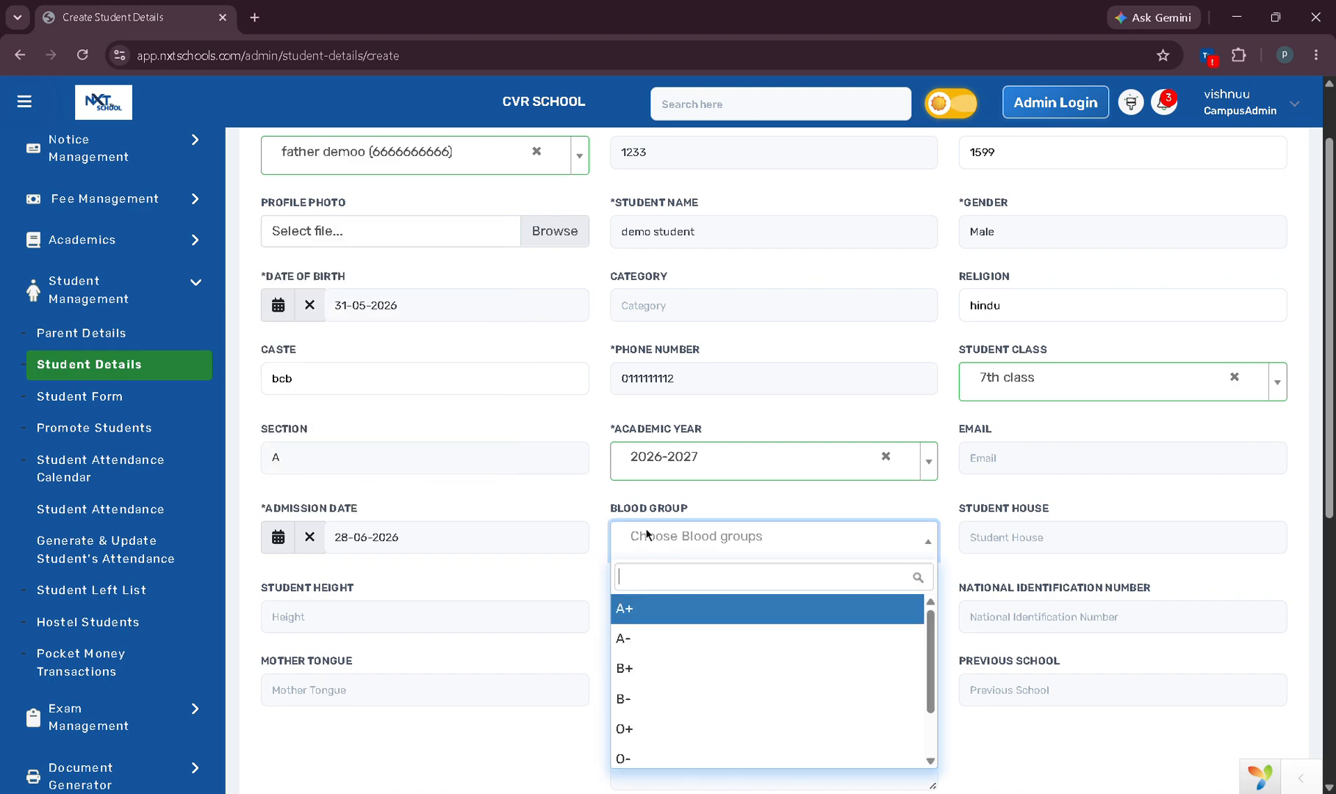
left_click(662, 616)
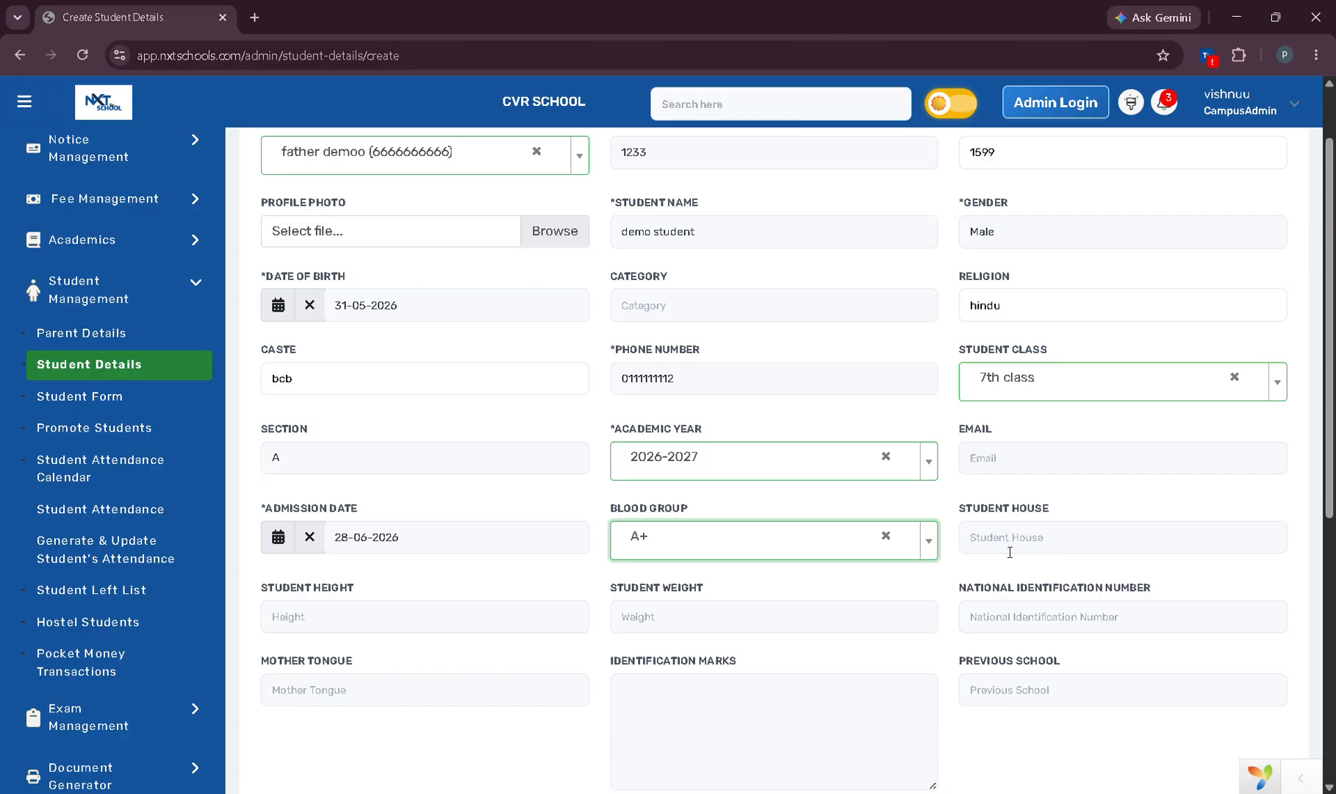
Enter height 124, weight 80, and the student's national identification number.
scroll(1038, 542, "down", 1)
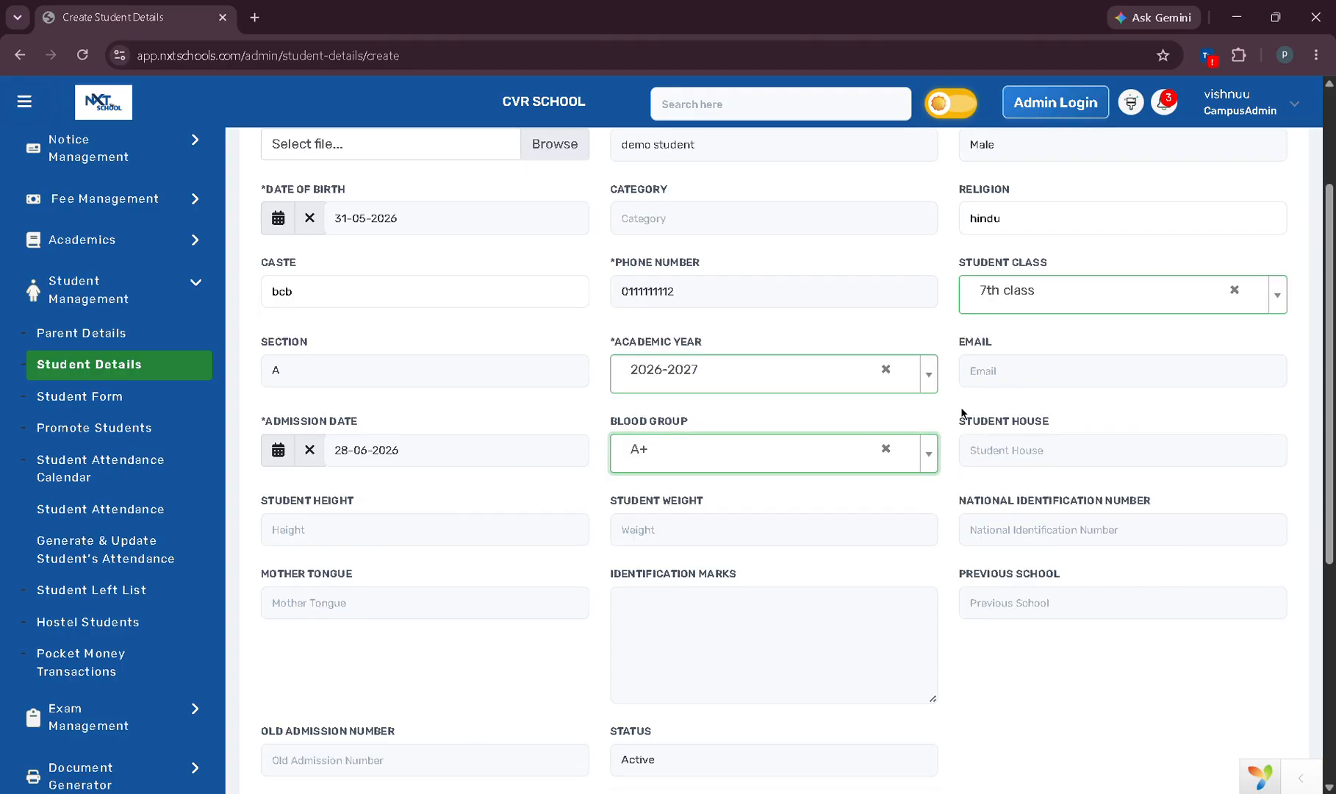
left_click(381, 549)
type("124")
left_click(726, 542)
type("80")
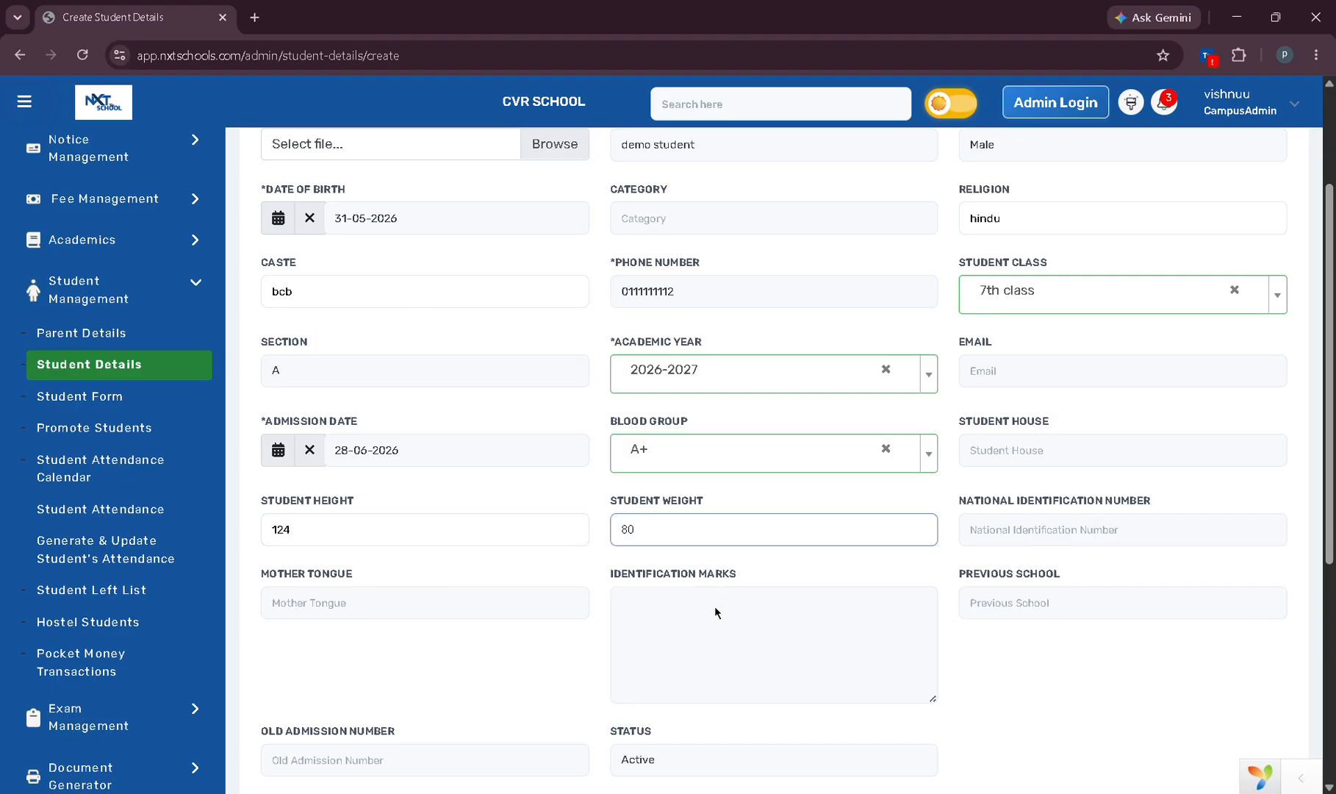
left_click(1042, 544)
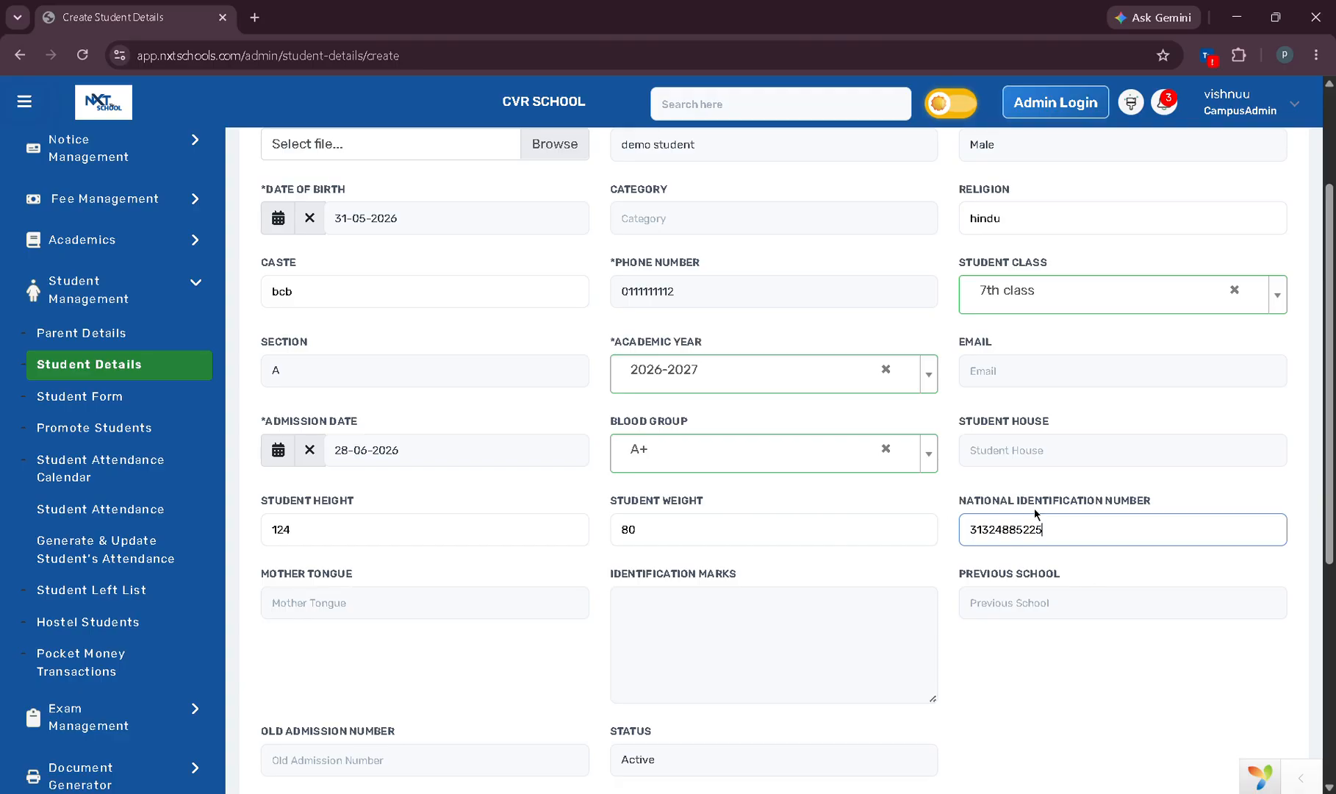
Set mother tongue to 'telugu', and identification marks and previous school to 'demo'.
scroll(507, 470, "down", 1)
left_click(349, 516)
type("telugu")
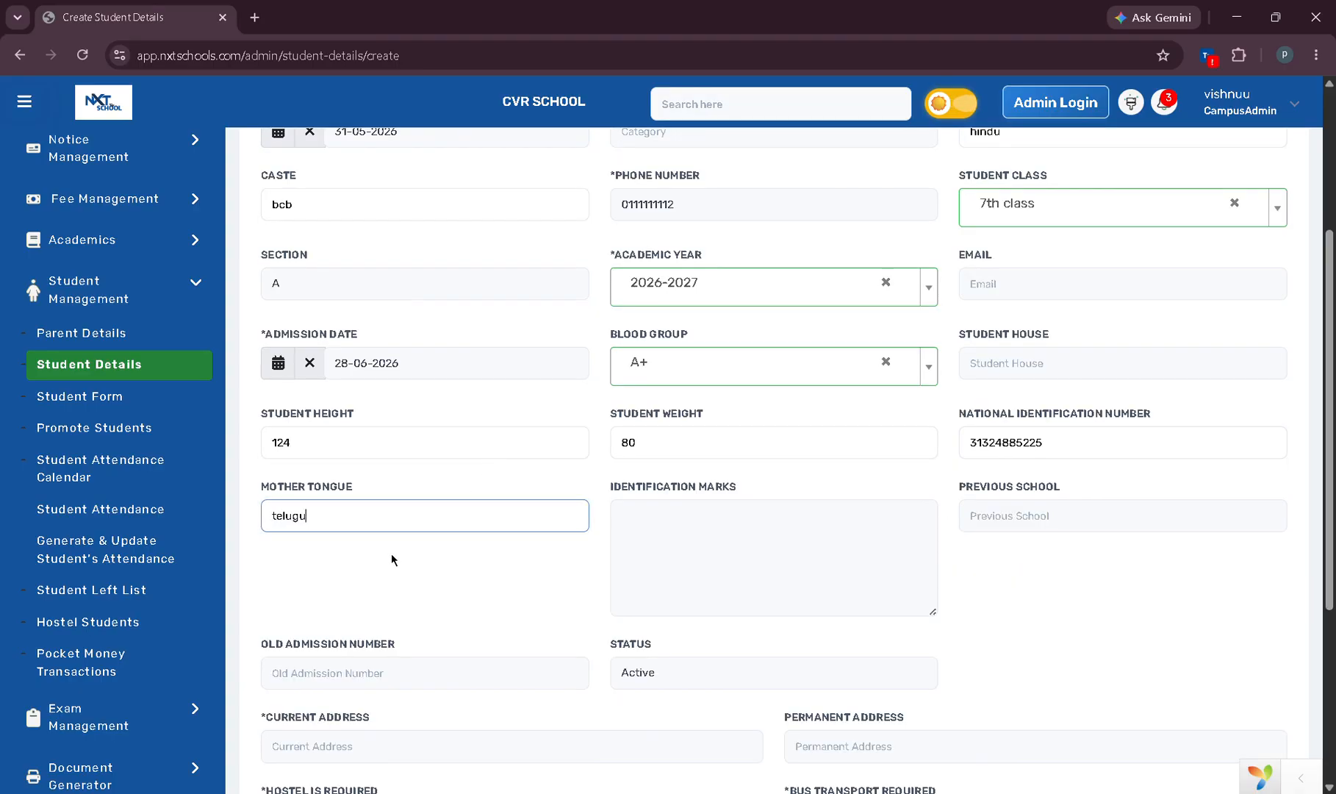
left_click(670, 537)
type("demo")
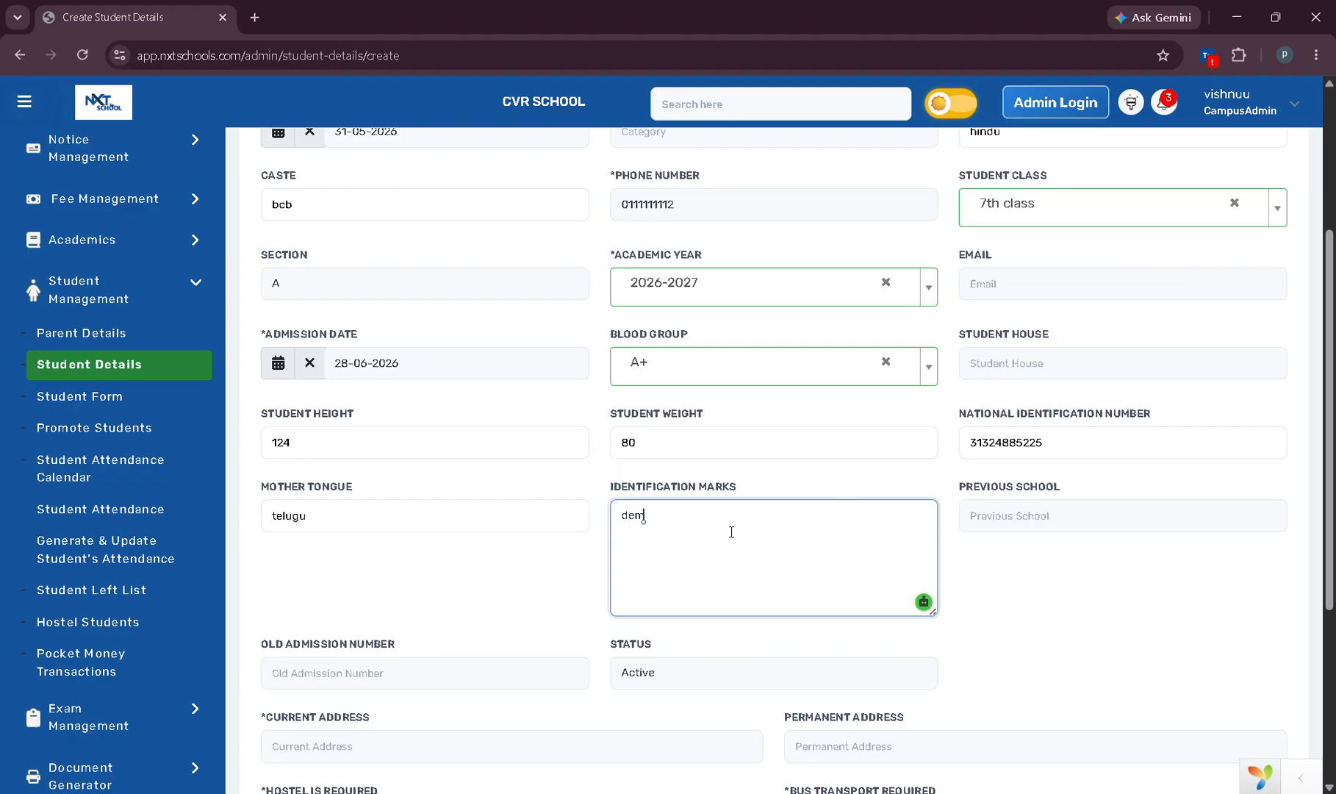
left_click(1040, 516)
type("de")
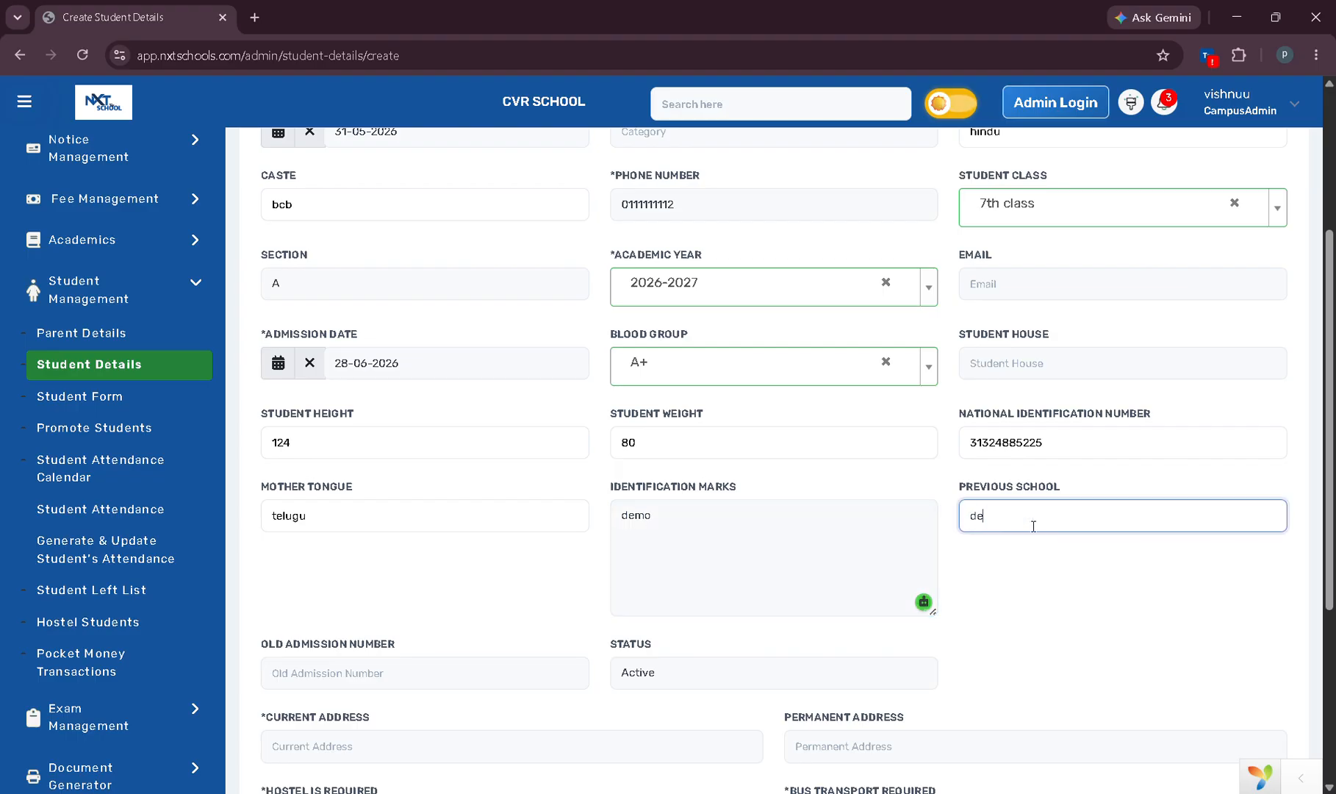
type("mo")
Fill current and permanent address with 'dem' and create the student record.
scroll(808, 507, "down", 1)
left_click(336, 600)
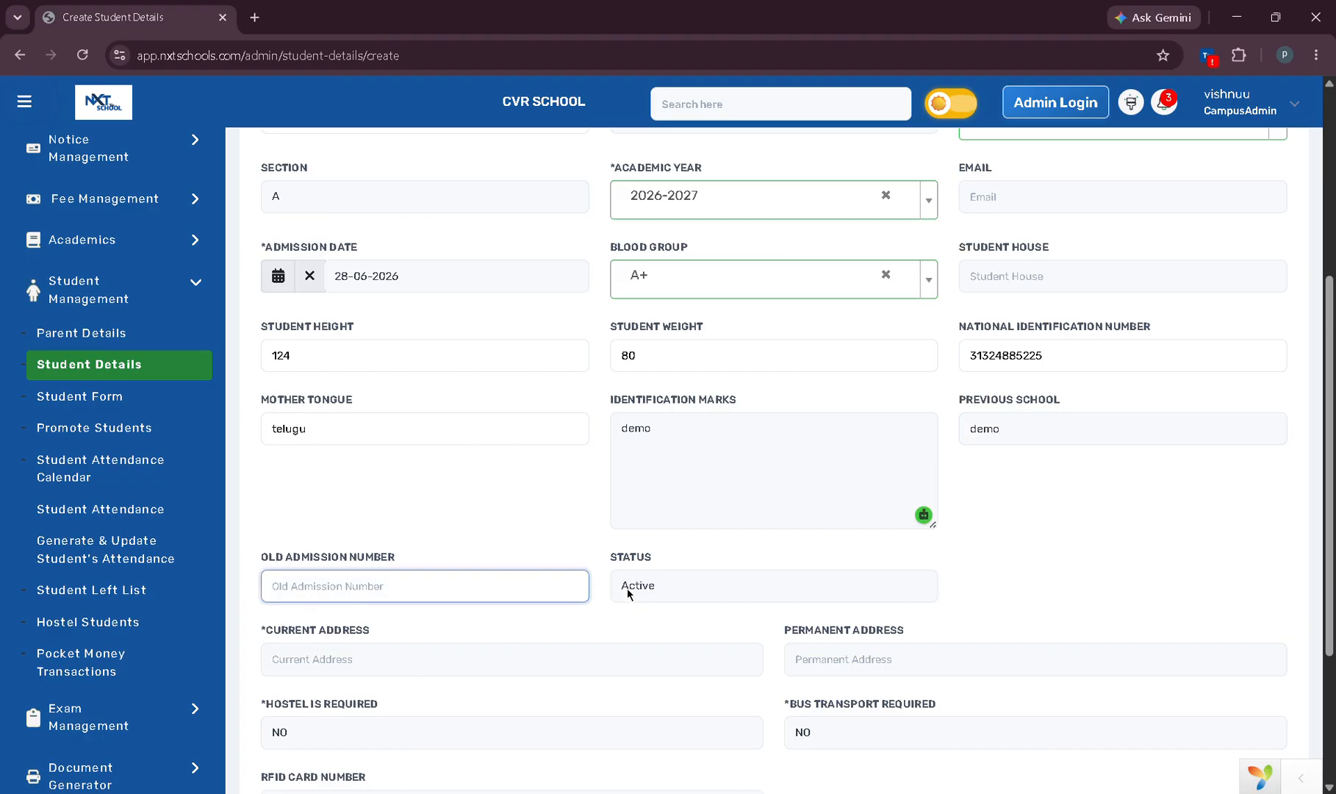
scroll(733, 571, "down", 1)
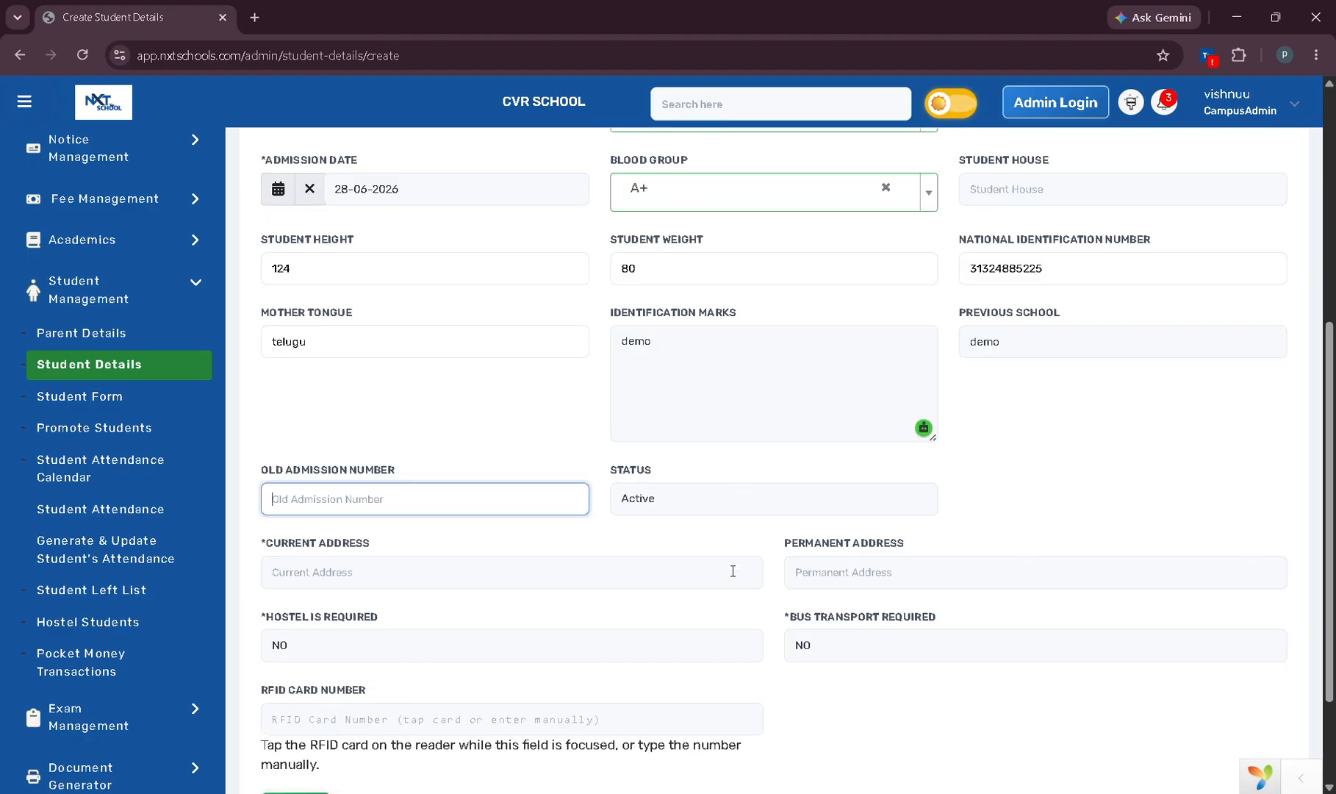
scroll(412, 537, "down", 1)
left_click(411, 501)
type("demo")
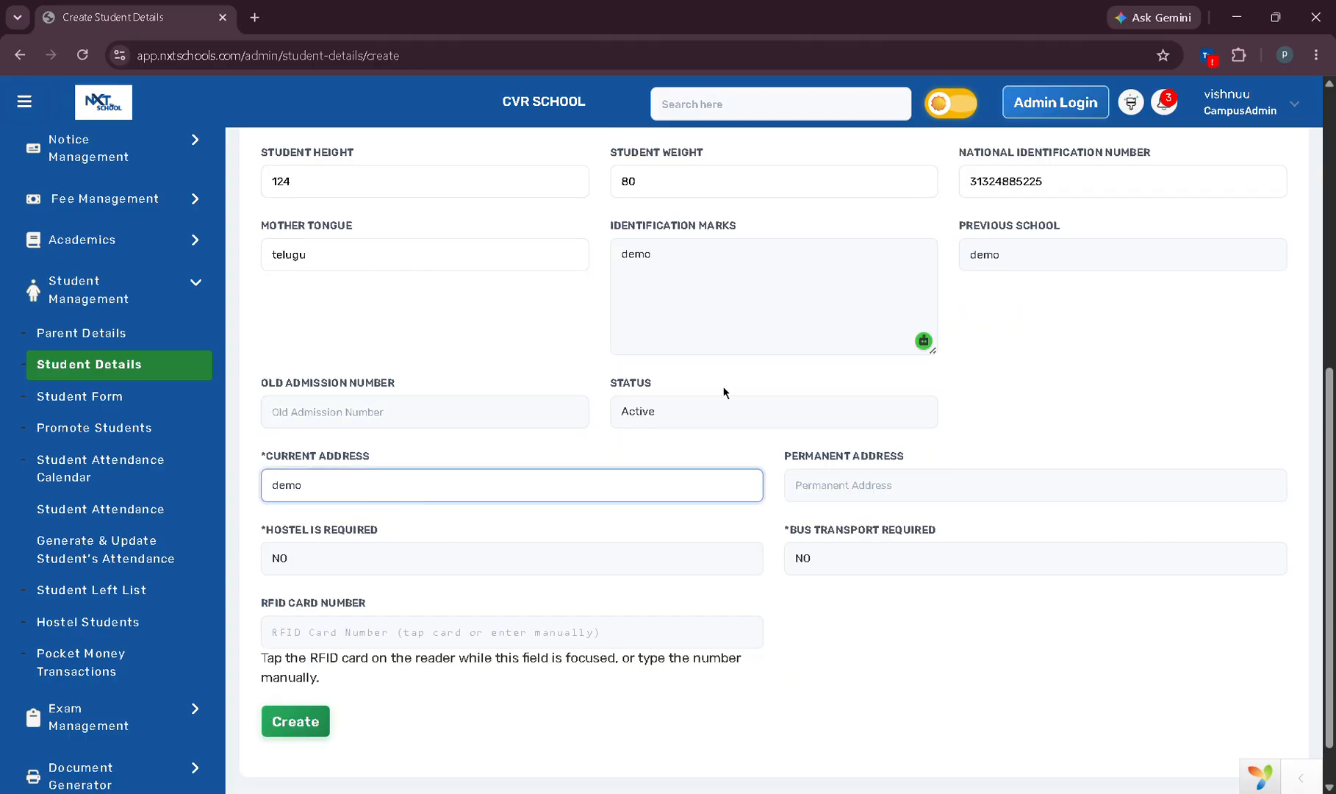
left_click(899, 494)
type("demo")
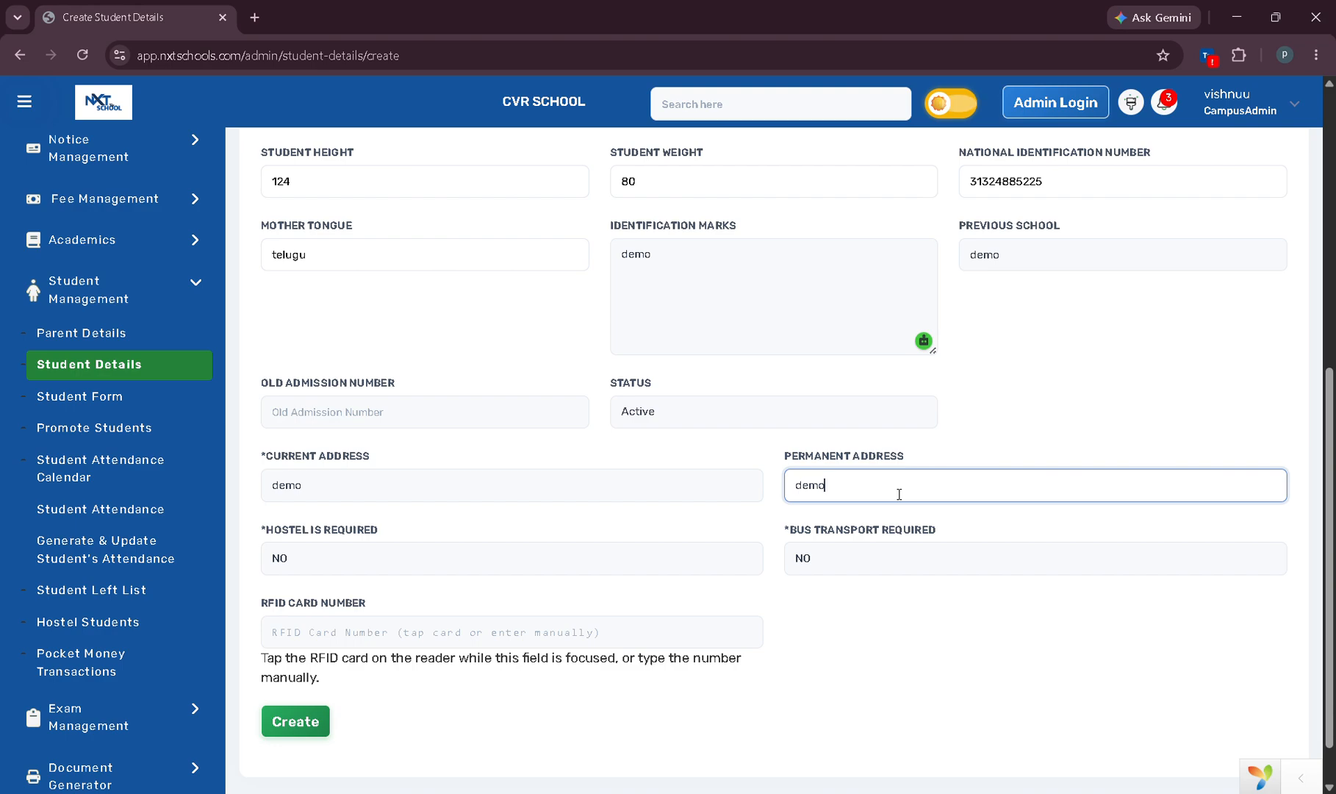
scroll(527, 456, "down", 1)
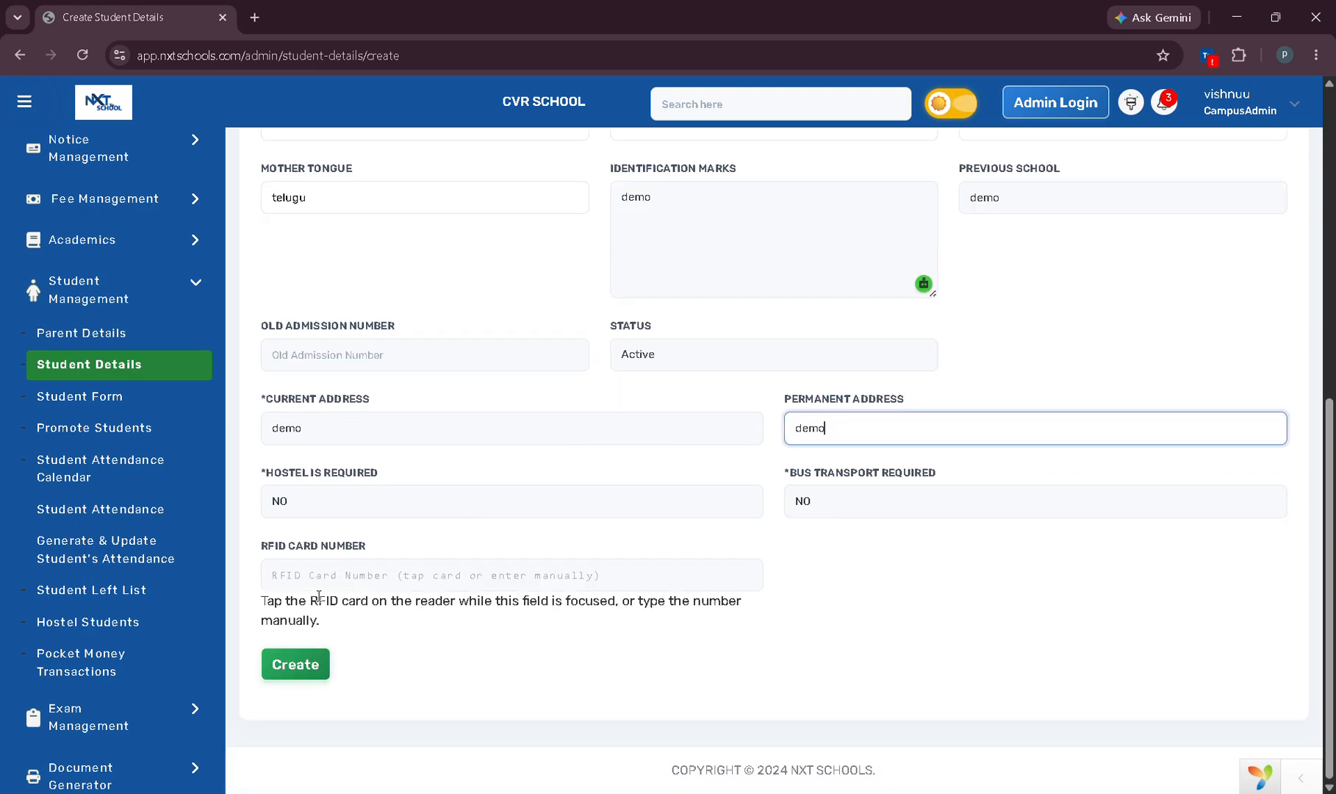
left_click(313, 667)
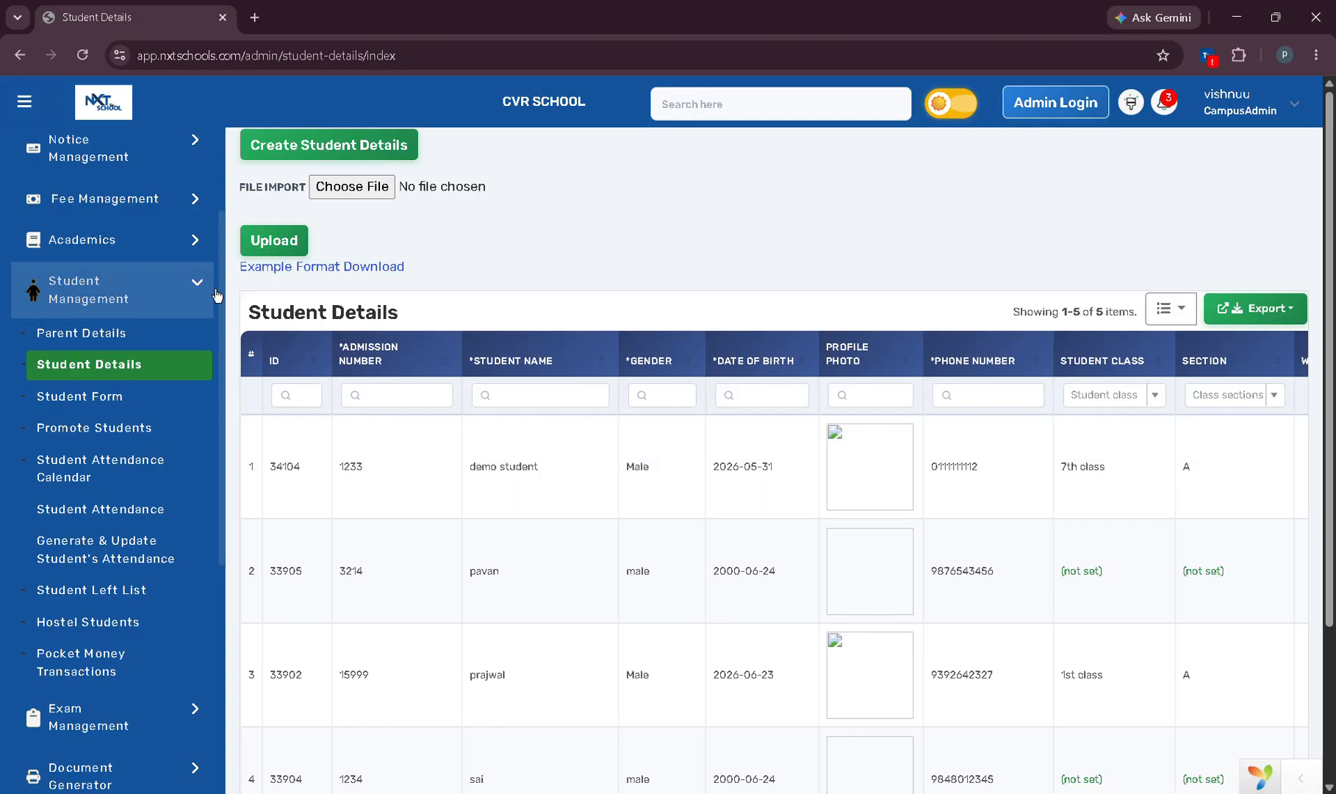
Collapse the Student Management submenu in the sidebar.
left_click(187, 289)
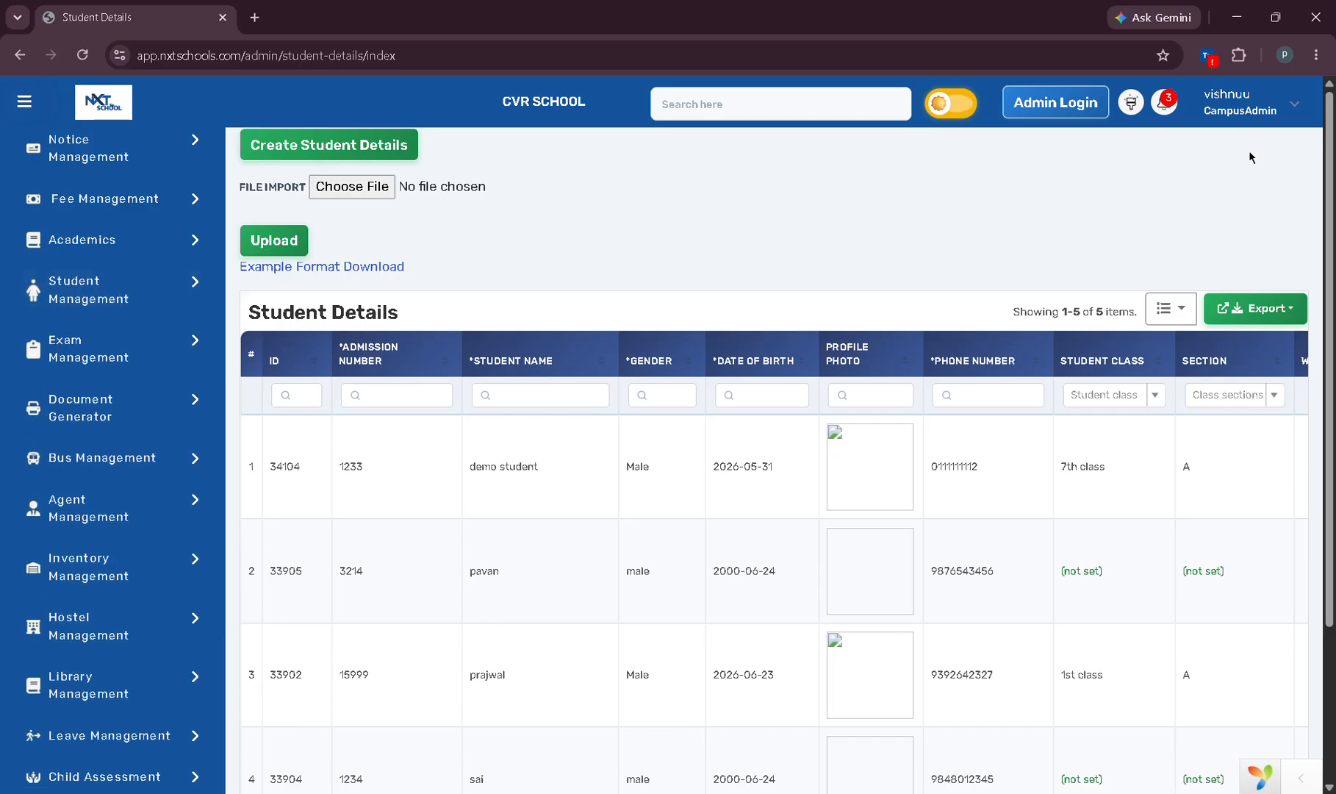